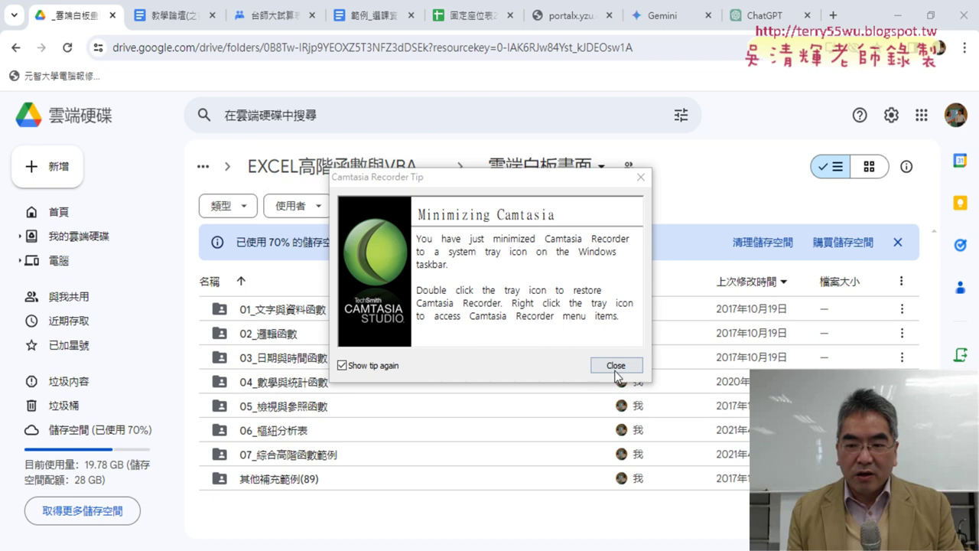
- Open the 01_文字與資料函數 folder and select the 範例_選課資料 document
{"action": "double_click", "coordinate": [320, 313]}
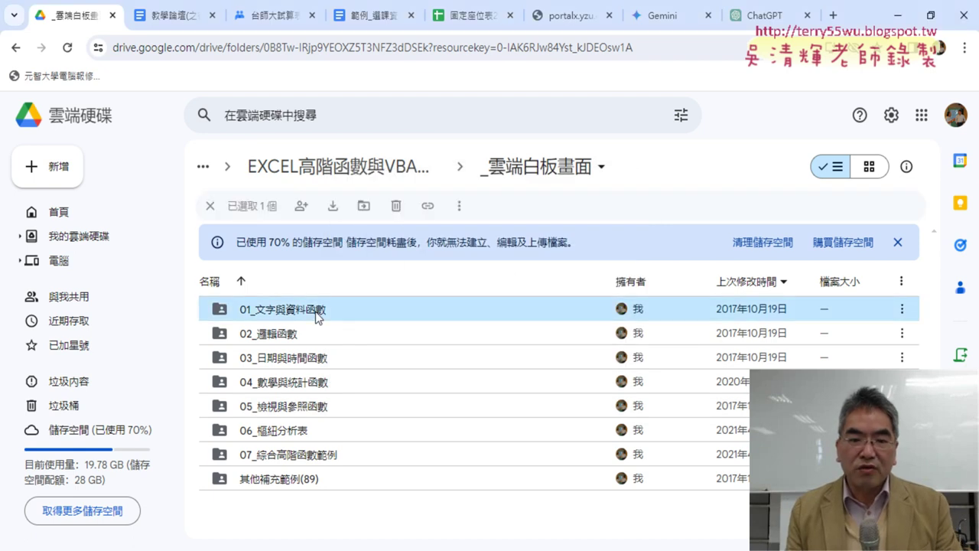
{"action": "scroll", "coordinate": [316, 312], "scroll_direction": "down", "scroll_amount": 3}
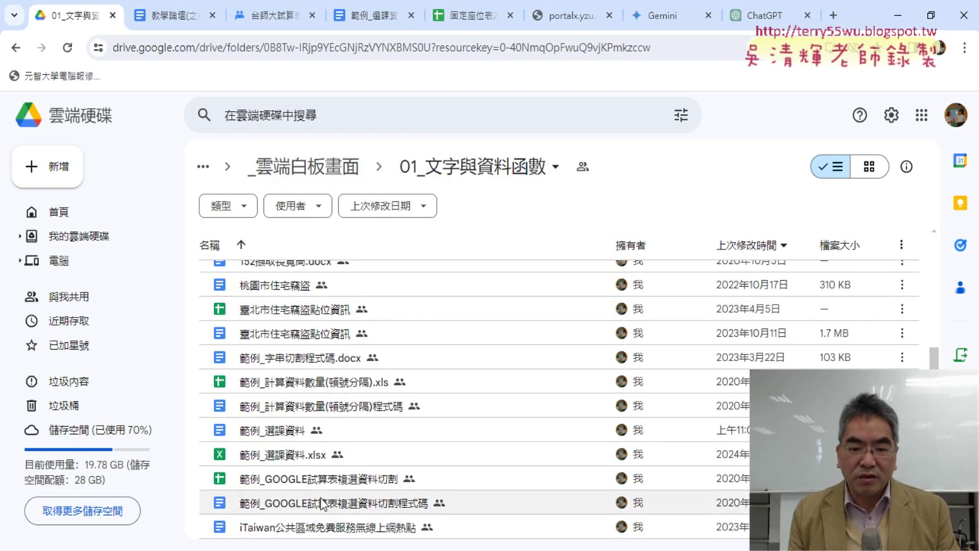
{"action": "left_click", "coordinate": [303, 432]}
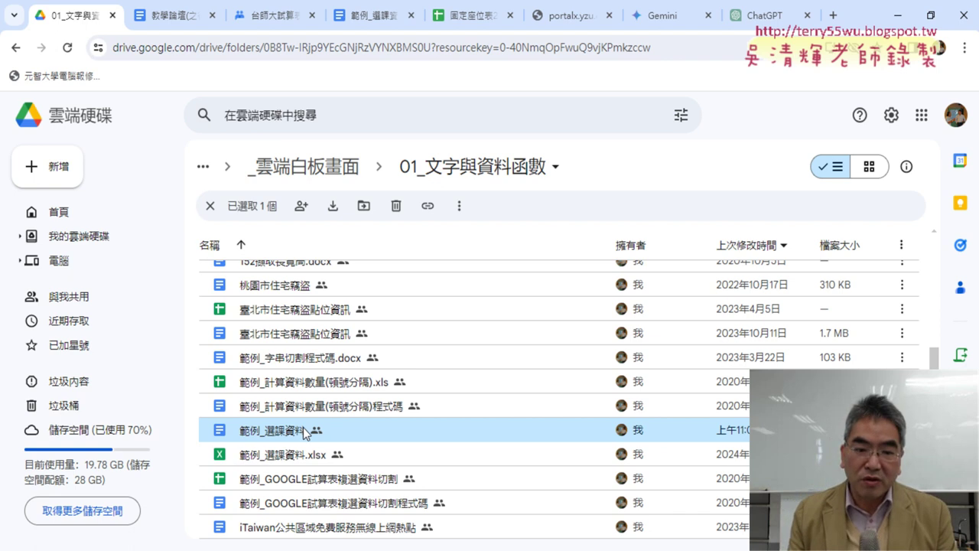
- Open 範例_選課資料 in Google Docs, close the 教學論壇 tab, and scroll to the 甲乙班 section
{"action": "double_click", "coordinate": [296, 438]}
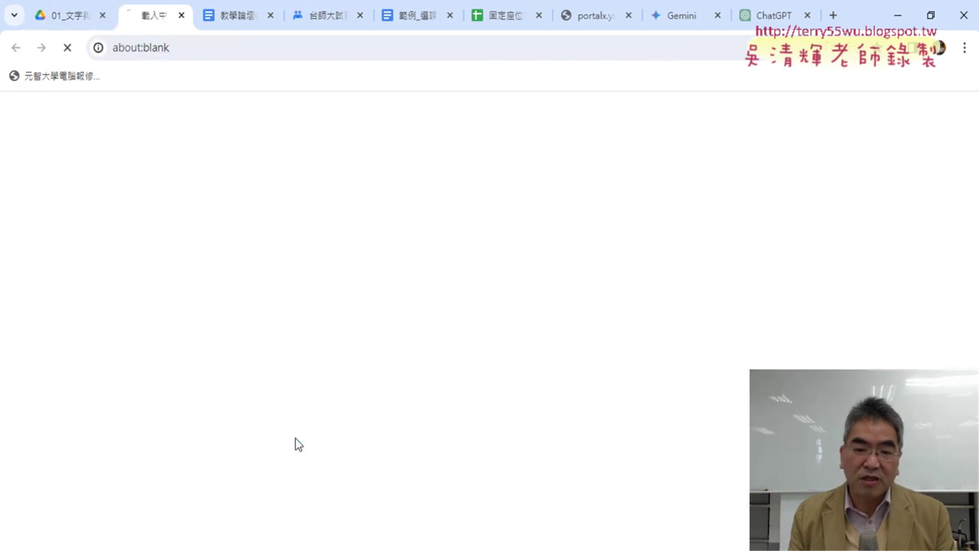
{"action": "left_click", "coordinate": [278, 16]}
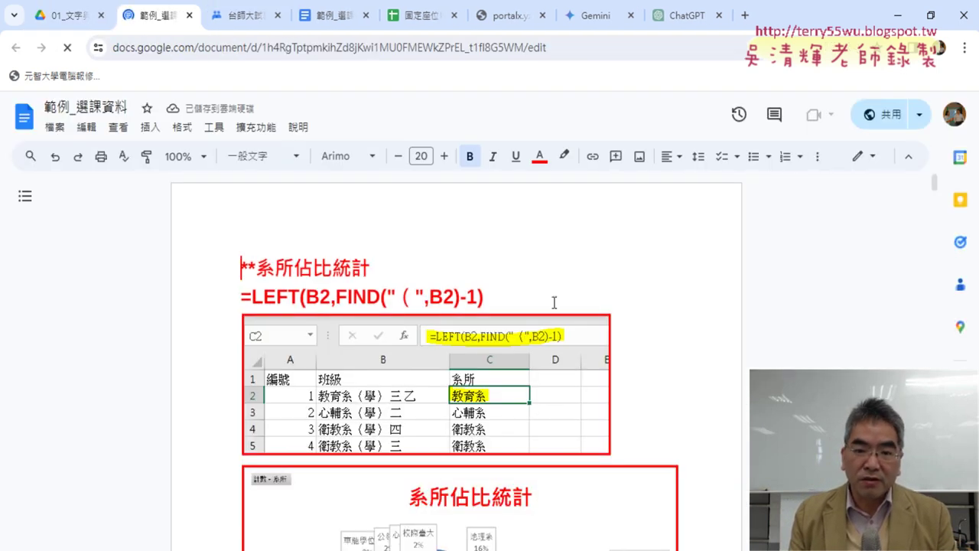
{"action": "left_click_drag", "start_coordinate": [934, 185], "coordinate": [926, 348]}
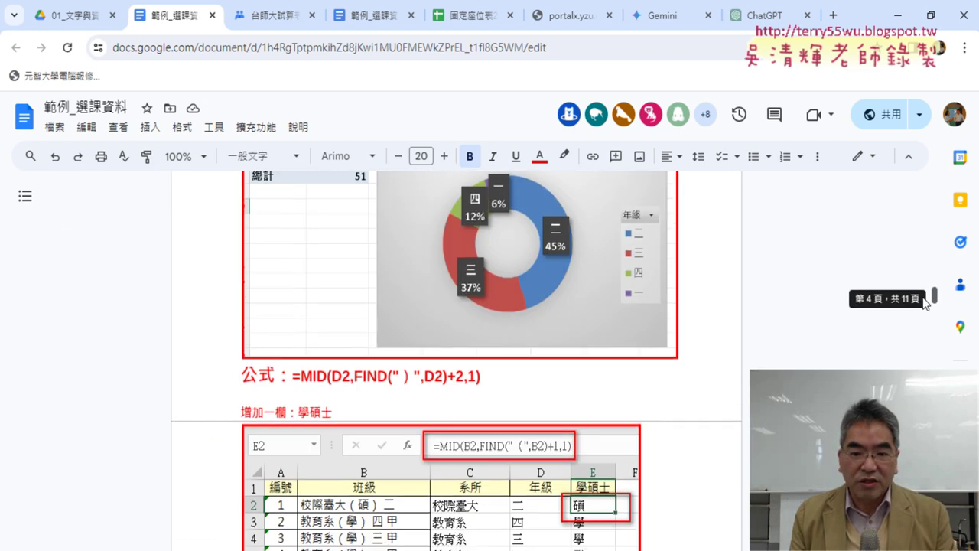
{"action": "scroll", "coordinate": [925, 348], "scroll_direction": "down", "scroll_amount": 5}
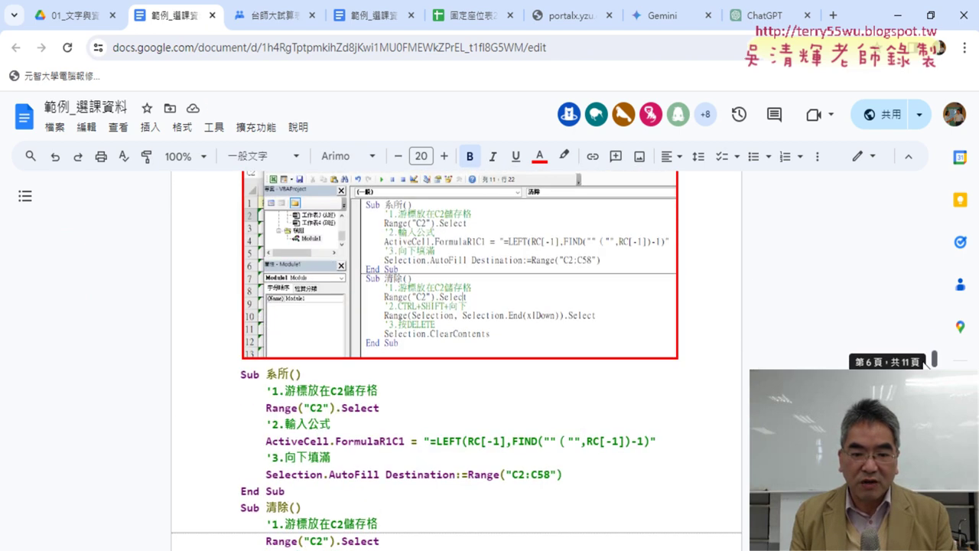
{"action": "scroll", "coordinate": [925, 348], "scroll_direction": "down", "scroll_amount": 4}
{"action": "scroll", "coordinate": [925, 348], "scroll_direction": "down", "scroll_amount": 1}
{"action": "scroll", "coordinate": [925, 348], "scroll_direction": "down", "scroll_amount": 1}
{"action": "scroll", "coordinate": [598, 348], "scroll_direction": "down", "scroll_amount": 4}
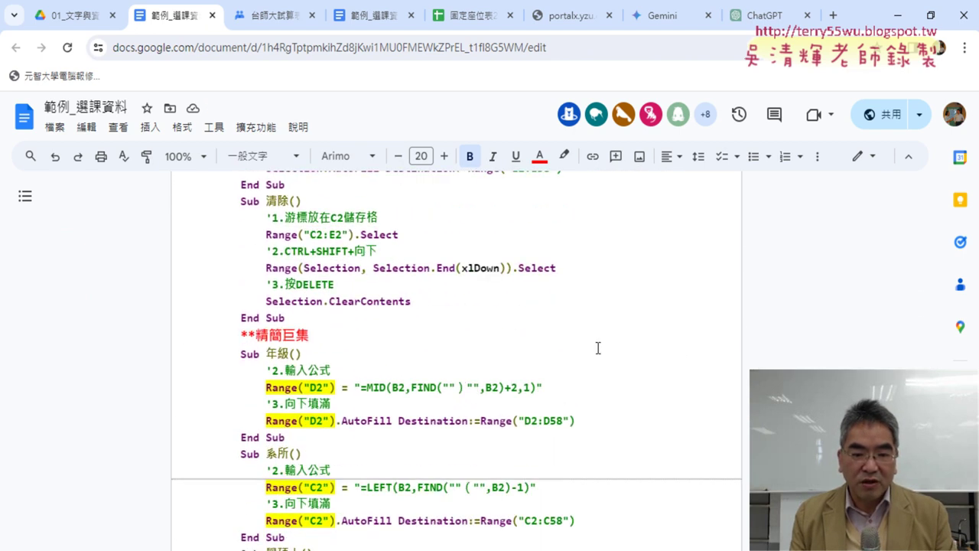
{"action": "scroll", "coordinate": [598, 348], "scroll_direction": "down", "scroll_amount": 3}
{"action": "scroll", "coordinate": [598, 348], "scroll_direction": "down", "scroll_amount": 1}
{"action": "scroll", "coordinate": [598, 348], "scroll_direction": "down", "scroll_amount": 1}
{"action": "scroll", "coordinate": [598, 348], "scroll_direction": "down", "scroll_amount": 2}
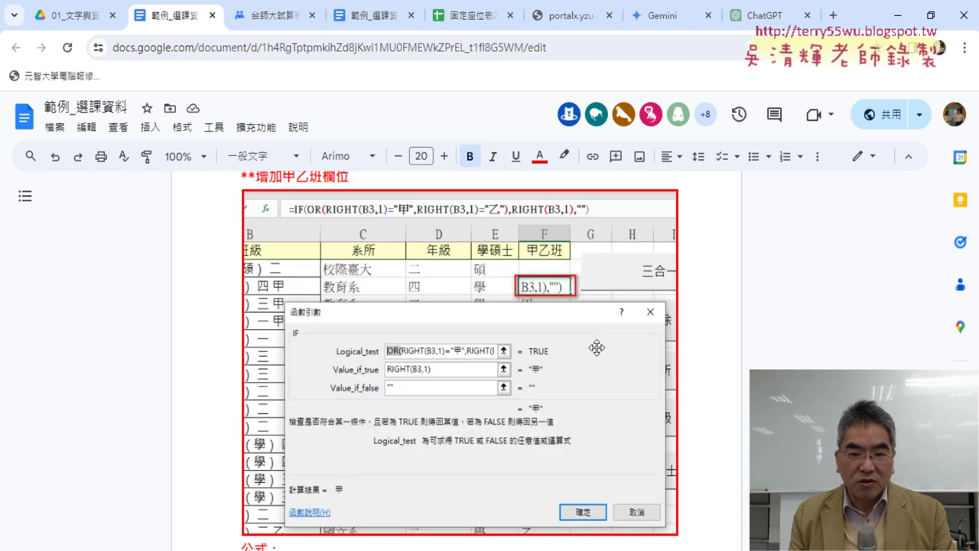
{"action": "scroll", "coordinate": [598, 348], "scroll_direction": "down", "scroll_amount": 1}
{"action": "scroll", "coordinate": [598, 347], "scroll_direction": "up", "scroll_amount": 1}
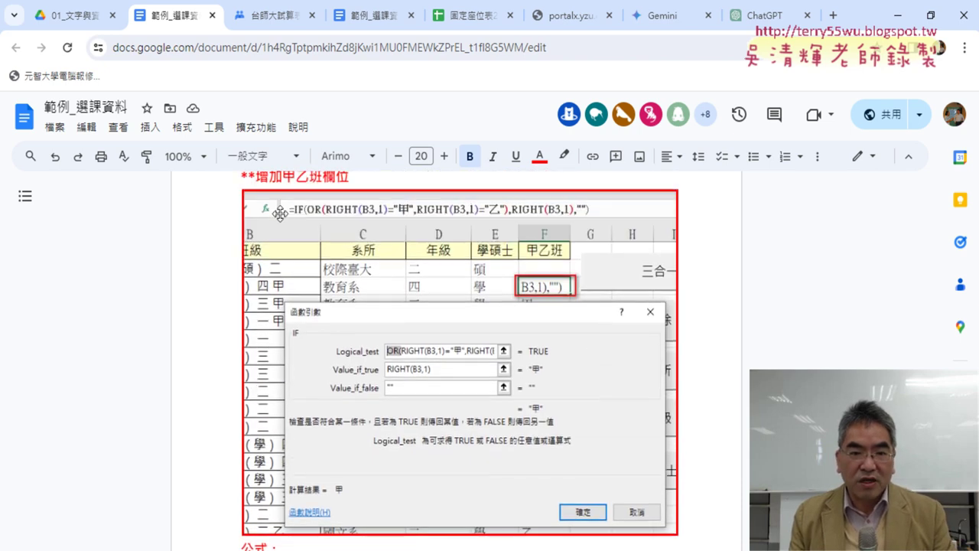
{"action": "scroll", "coordinate": [270, 256], "scroll_direction": "up", "scroll_amount": 2}
- Highlight the 甲乙班 heading and the full =IF(OR(RIGHT… formula line
{"action": "left_click_drag", "start_coordinate": [284, 327], "coordinate": [338, 331]}
{"action": "scroll", "coordinate": [322, 337], "scroll_direction": "down", "scroll_amount": 4}
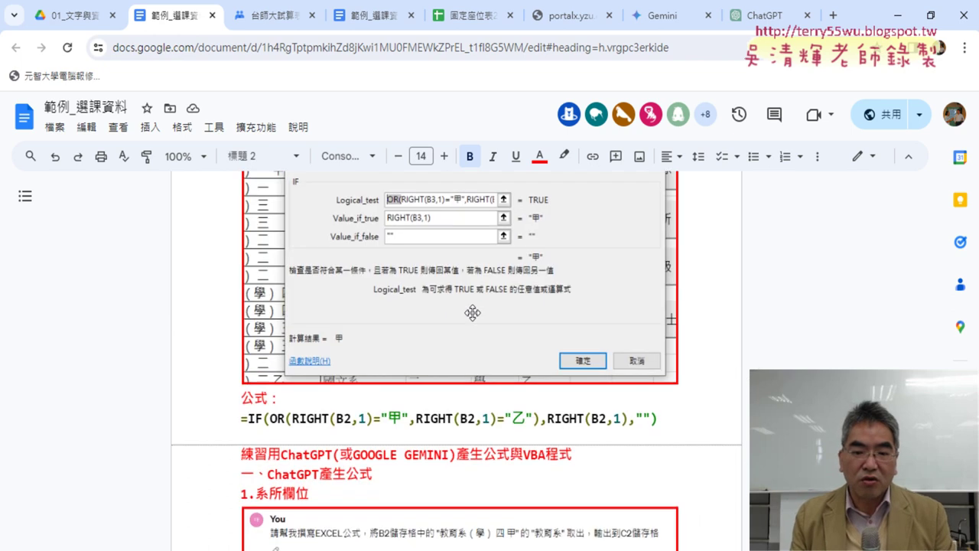
{"action": "scroll", "coordinate": [304, 342], "scroll_direction": "down", "scroll_amount": 1}
{"action": "left_click_drag", "start_coordinate": [238, 343], "coordinate": [666, 348]}
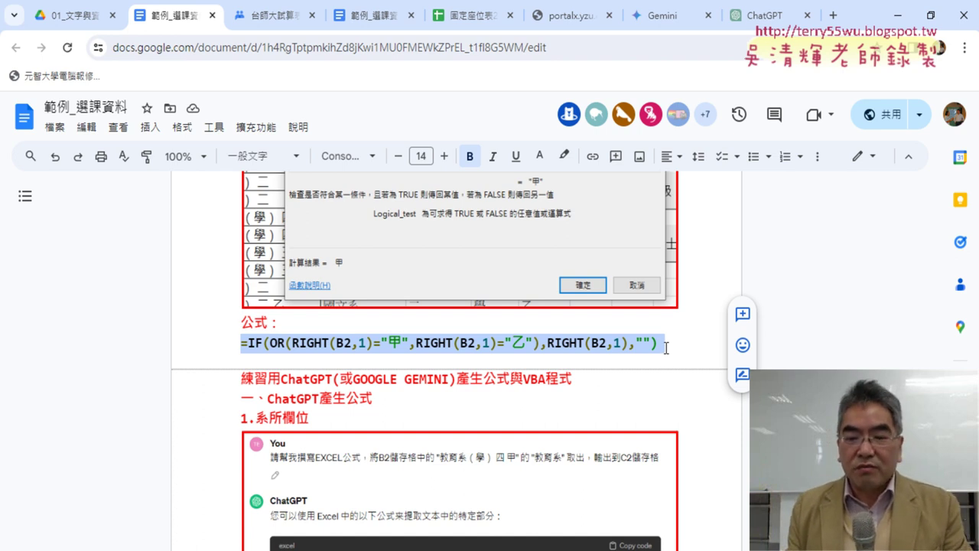
- Highlight the words ChatGPT, 公式 and GOOGLE GEMINI in the example's heading
{"action": "scroll", "coordinate": [626, 328], "scroll_direction": "down", "scroll_amount": 2}
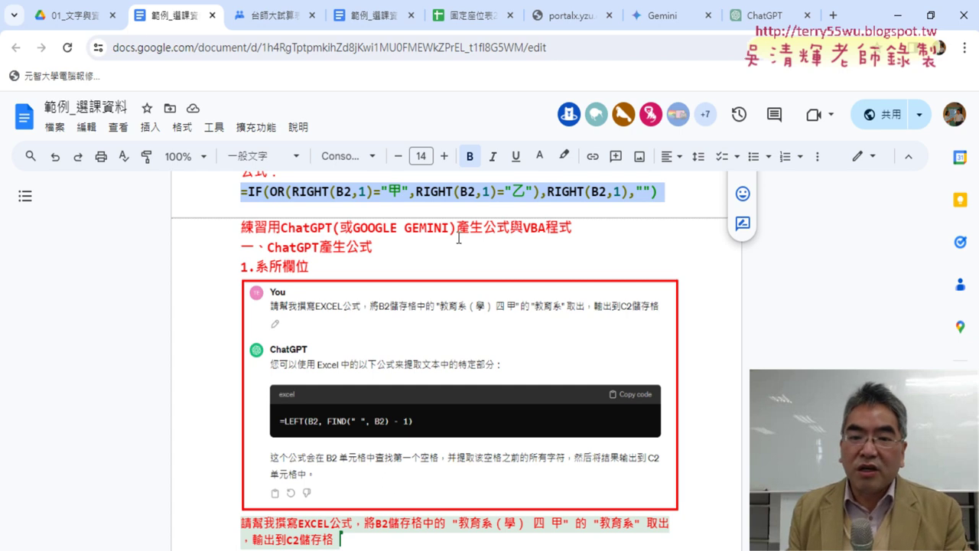
{"action": "double_click", "coordinate": [286, 227]}
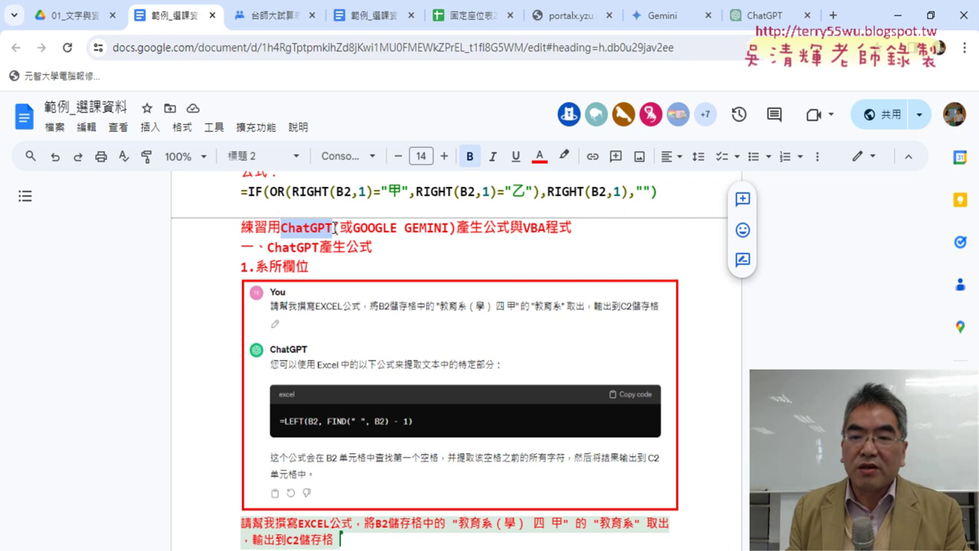
{"action": "left_click_drag", "start_coordinate": [487, 230], "coordinate": [508, 231]}
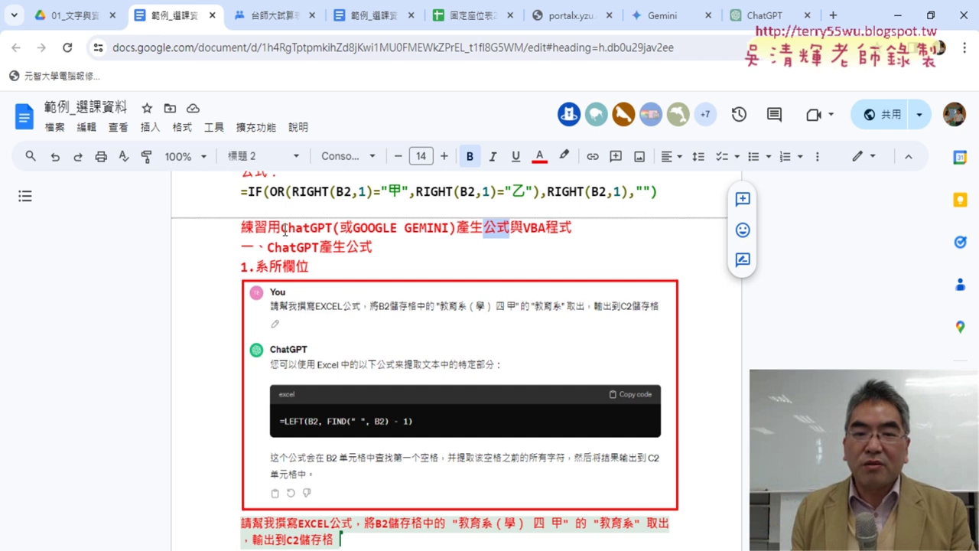
{"action": "left_click_drag", "start_coordinate": [282, 229], "coordinate": [334, 226]}
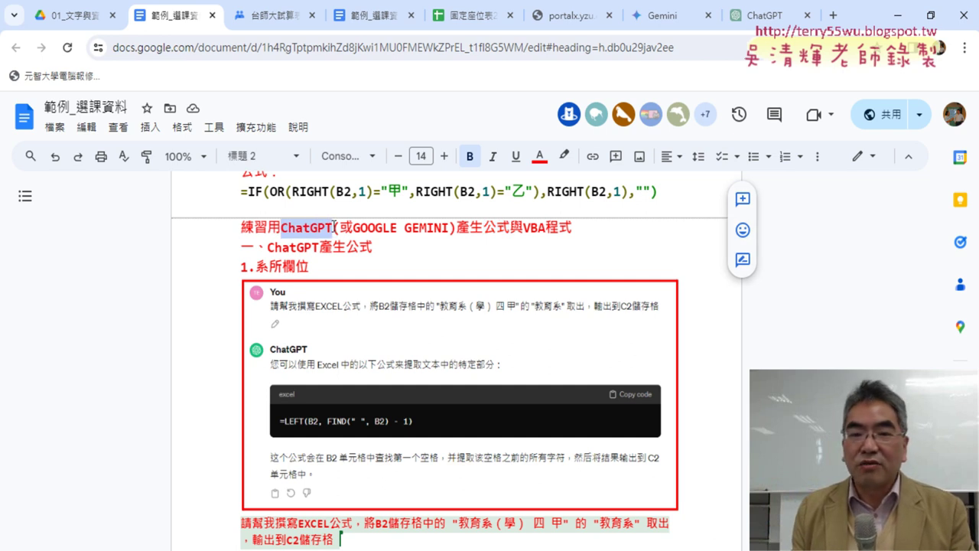
{"action": "left_click_drag", "start_coordinate": [450, 228], "coordinate": [354, 230]}
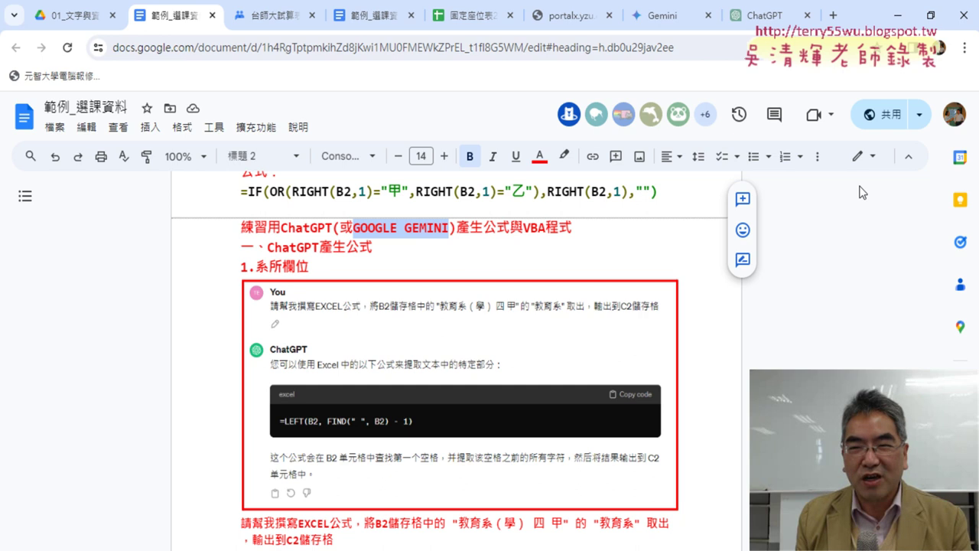
- Minimize Chrome to reveal the 範例_選課資料.xlsm workbook in Excel
{"action": "left_click", "coordinate": [895, 18]}
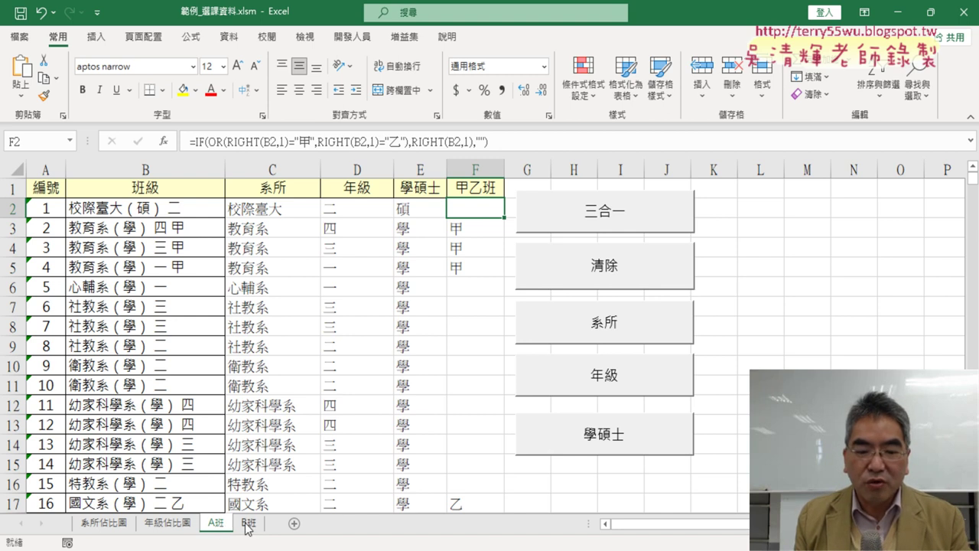
- Ctrl-drag a copy of the A班 sheet to after B班, creating A班 (2)
{"action": "left_click", "coordinate": [248, 523]}
{"action": "left_click", "coordinate": [219, 527]}
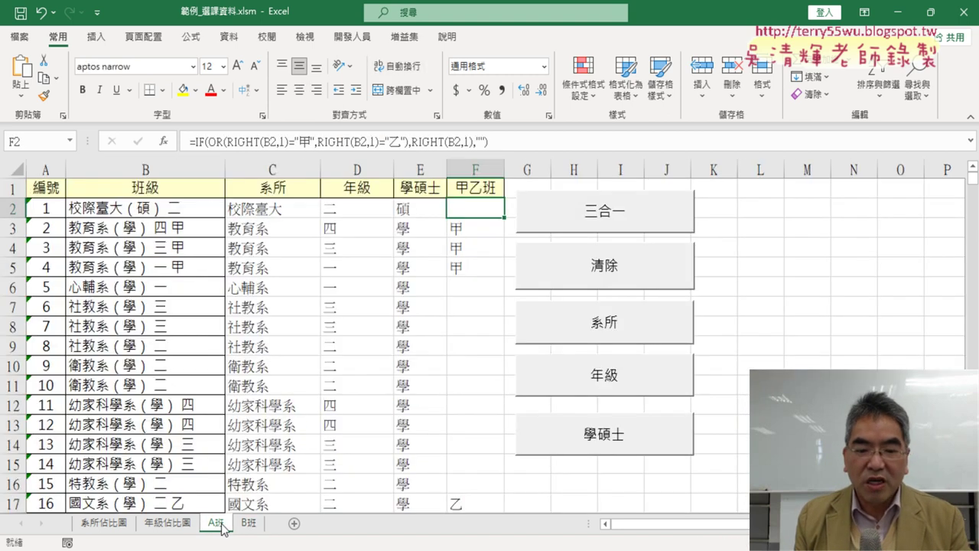
{"action": "left_click_drag", "start_coordinate": [221, 529], "coordinate": [285, 524]}
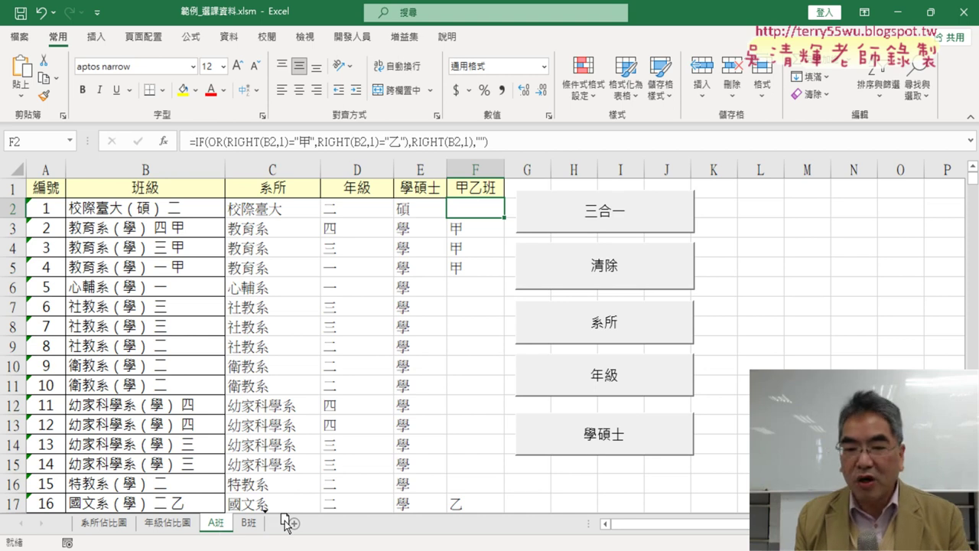
{"action": "left_click_drag", "start_coordinate": [286, 524], "coordinate": [307, 524]}
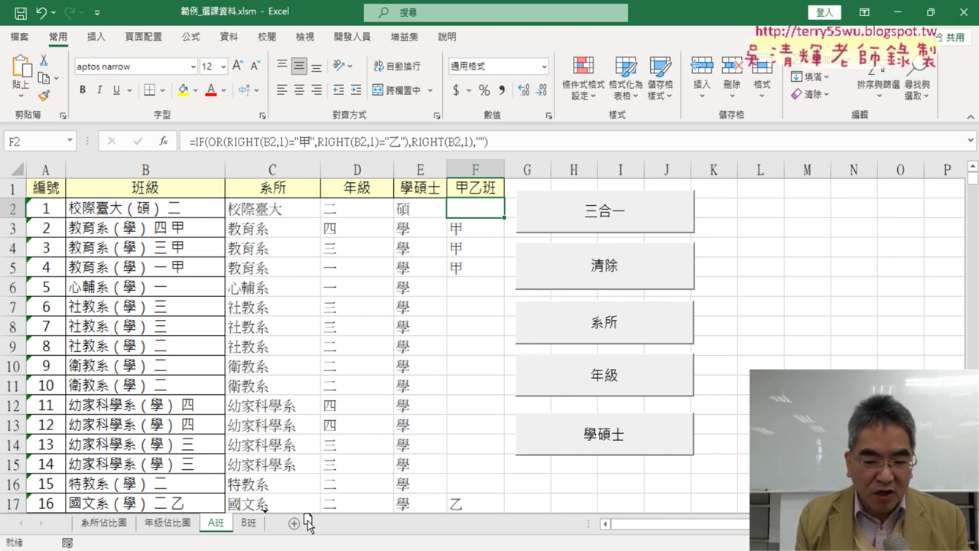
{"action": "left_click_drag", "start_coordinate": [308, 524], "coordinate": [306, 524]}
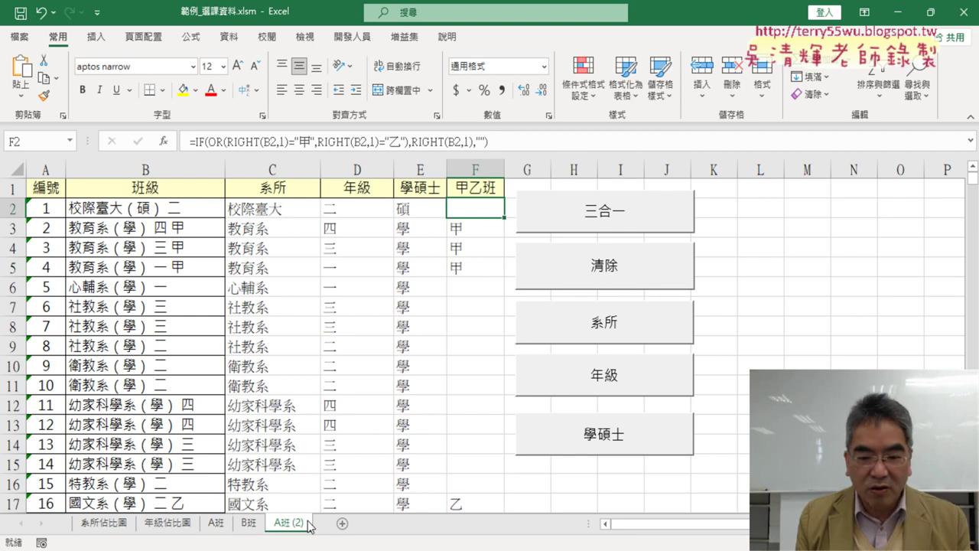
- Rename the A班 (2) sheet to A班 (AI)
{"action": "left_click", "coordinate": [218, 526]}
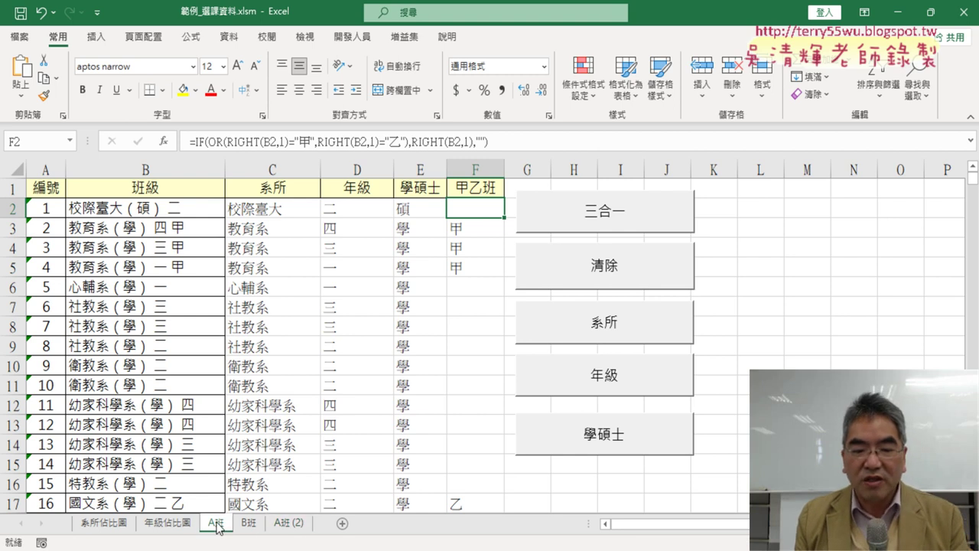
{"action": "left_click", "coordinate": [290, 526]}
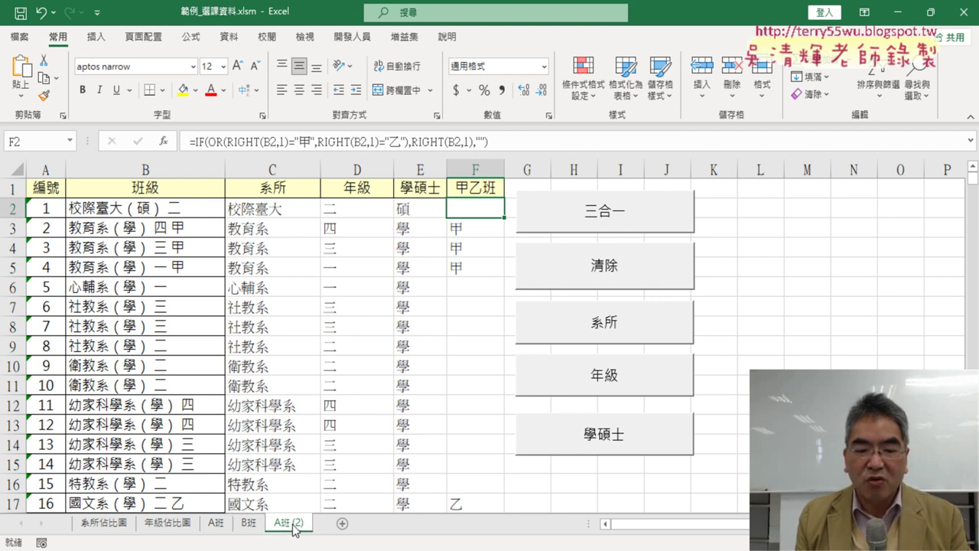
{"action": "double_click", "coordinate": [295, 525]}
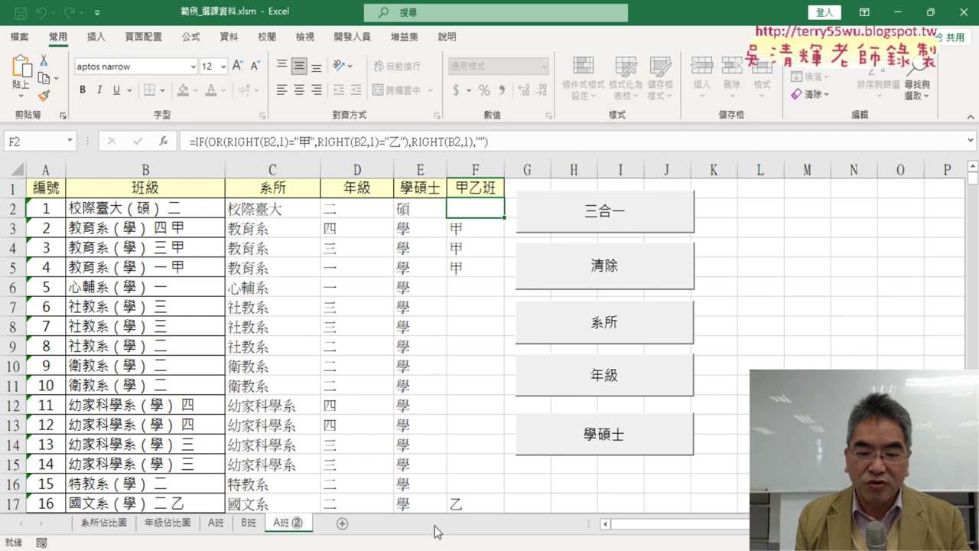
{"action": "type", "text": "A"}
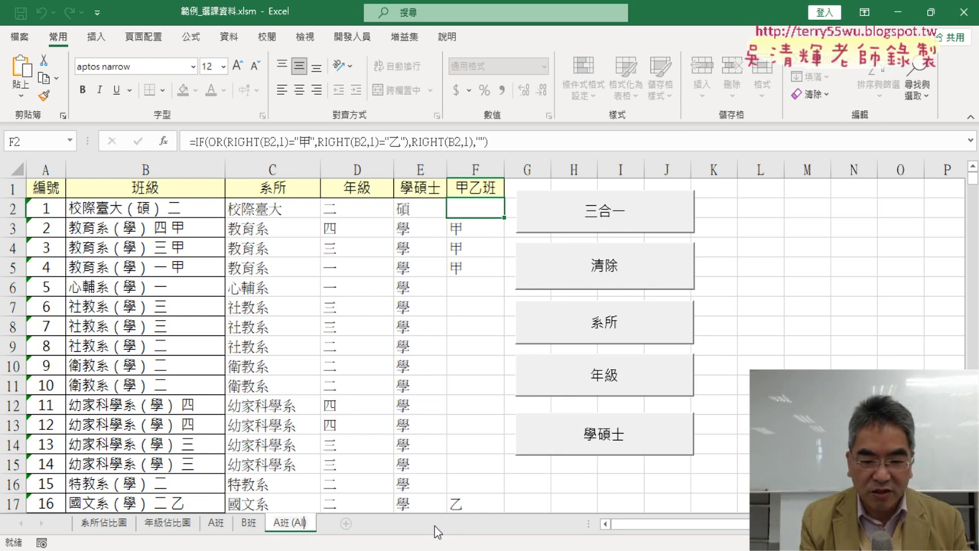
{"action": "type", "text": "I"}
{"action": "key", "text": "Return"}
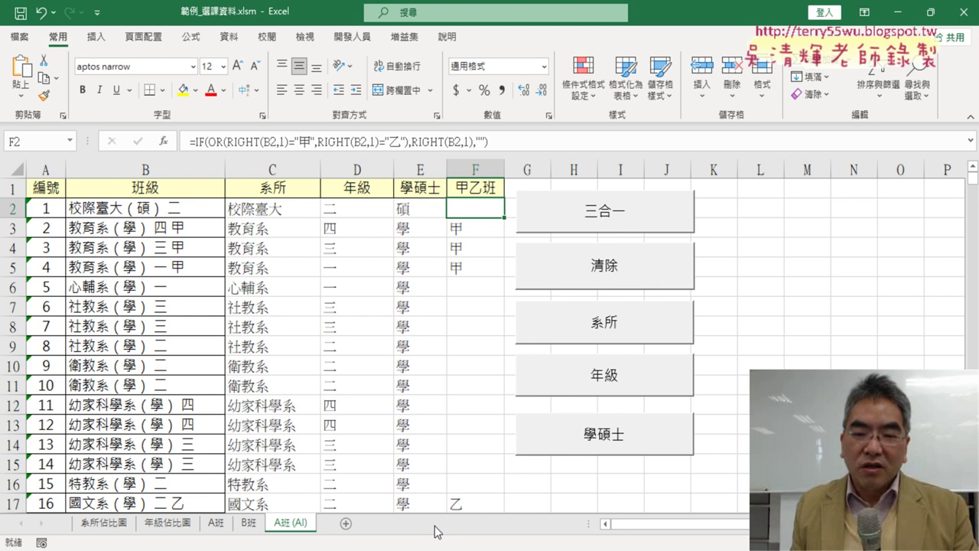
- Empty the 系所, 年級, 學碩士 and 甲乙班 columns below their headers, then select cell C2
{"action": "left_click", "coordinate": [612, 282]}
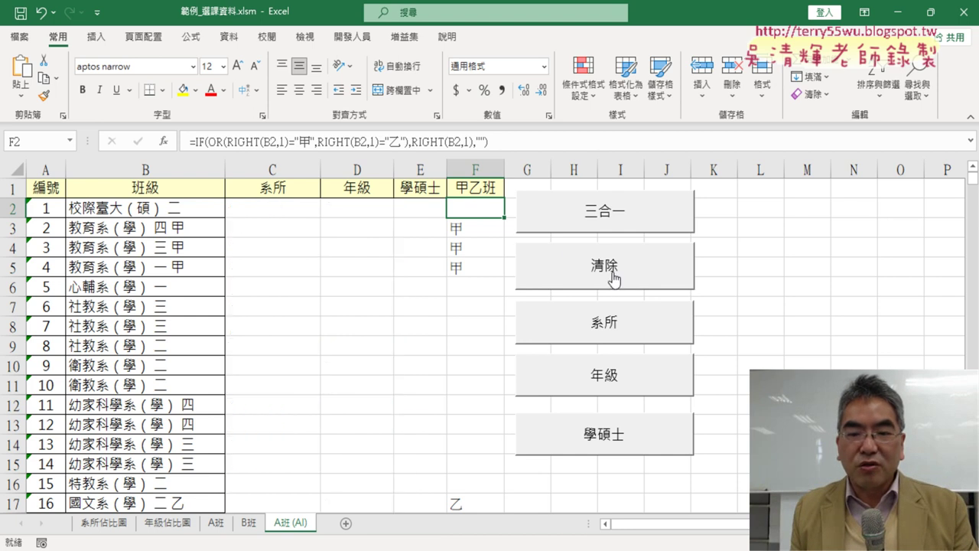
{"action": "left_click_drag", "start_coordinate": [474, 208], "coordinate": [477, 275]}
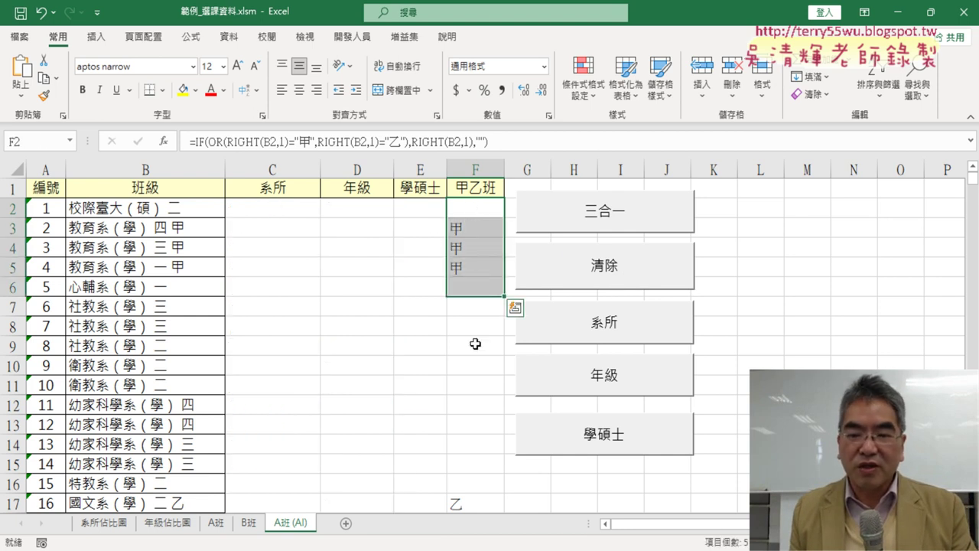
{"action": "left_click", "coordinate": [478, 205]}
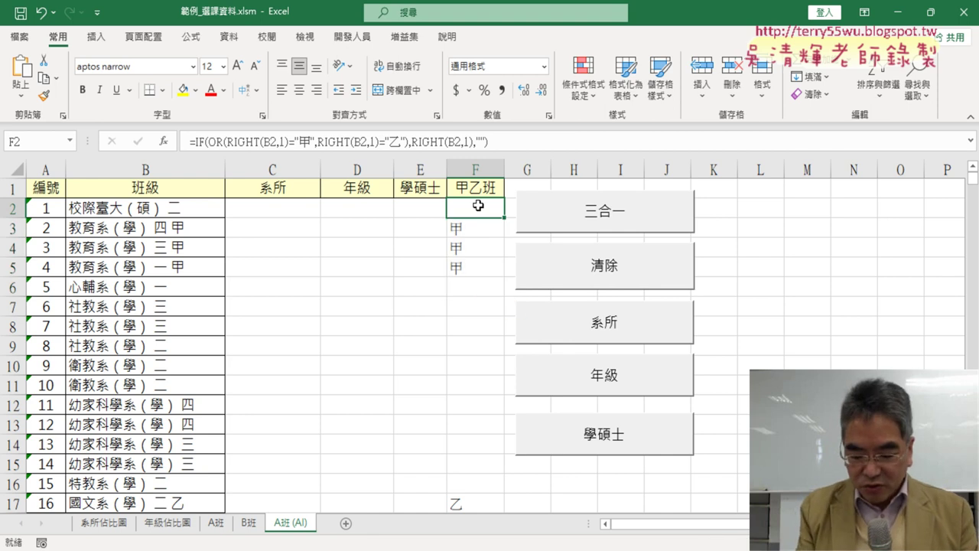
{"action": "key", "text": "ctrl+shift+Down"}
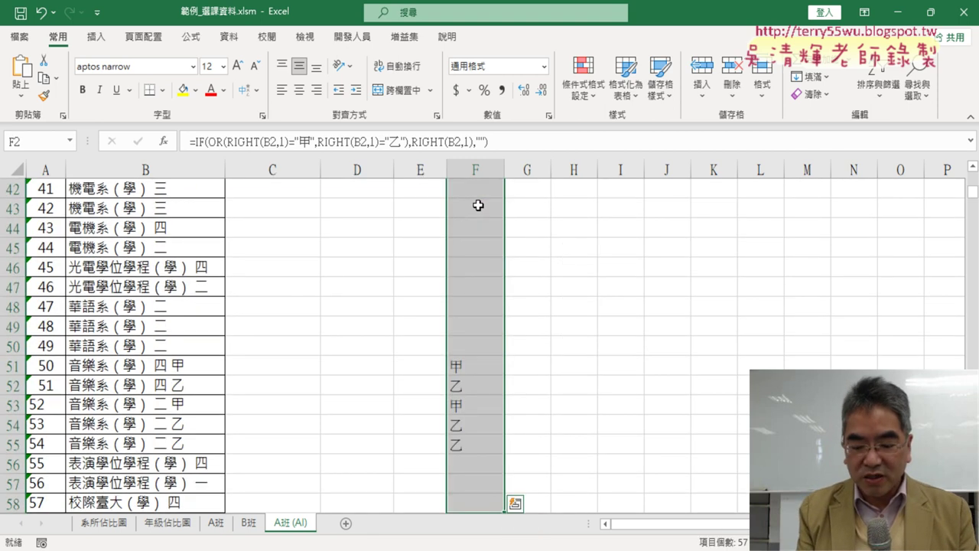
{"action": "scroll", "coordinate": [478, 205], "scroll_direction": "up", "scroll_amount": 14}
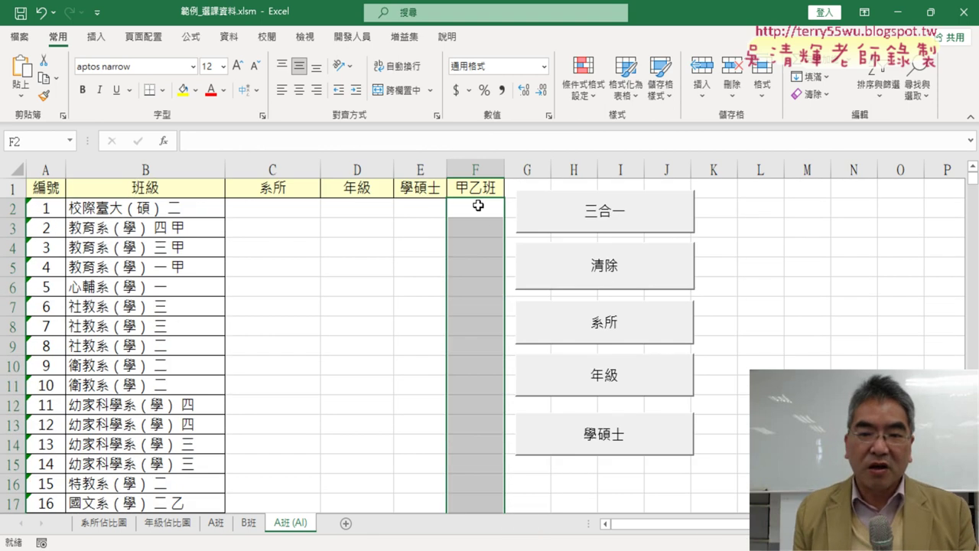
{"action": "left_click", "coordinate": [273, 212]}
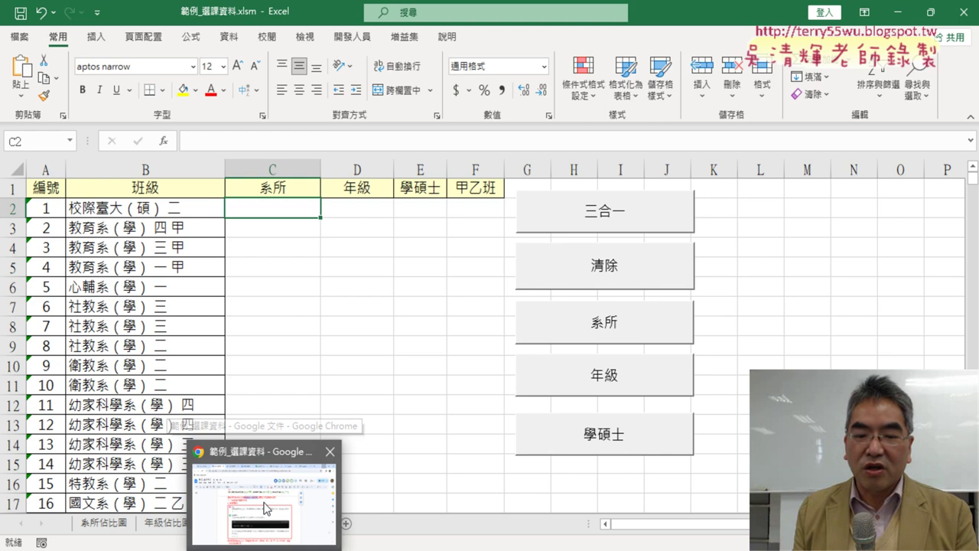
- Return to Chrome, close the ChatGPT tab and open a new blank tab
{"action": "left_click", "coordinate": [264, 501]}
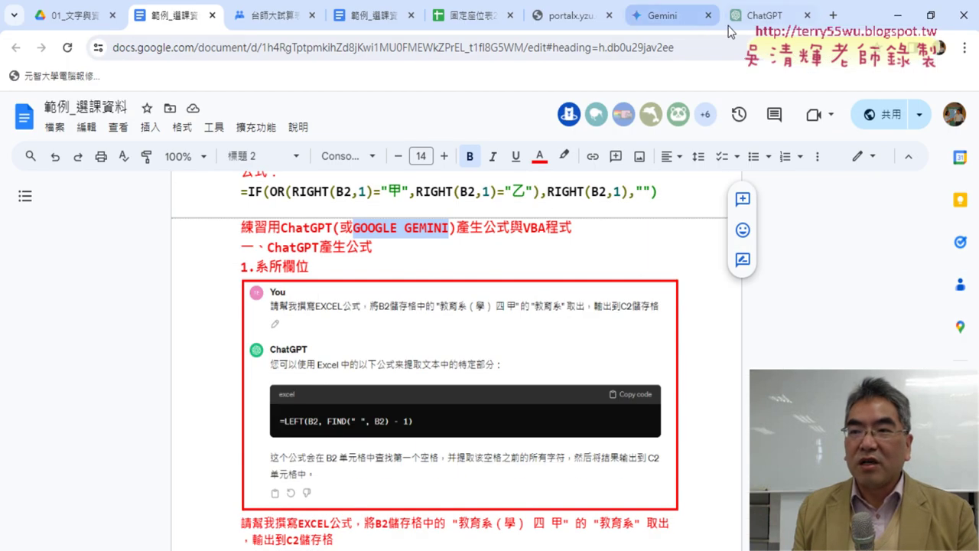
{"action": "left_click", "coordinate": [788, 25]}
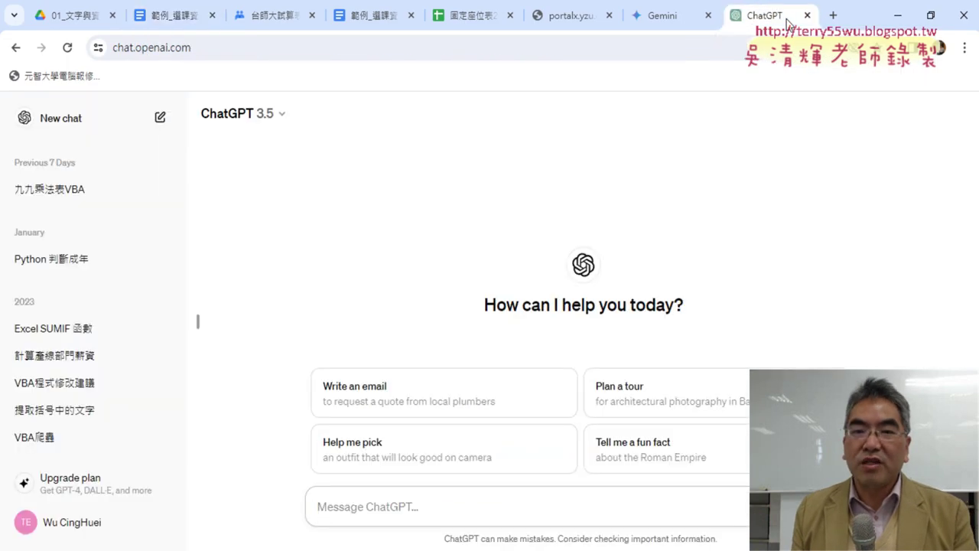
{"action": "left_click", "coordinate": [808, 16]}
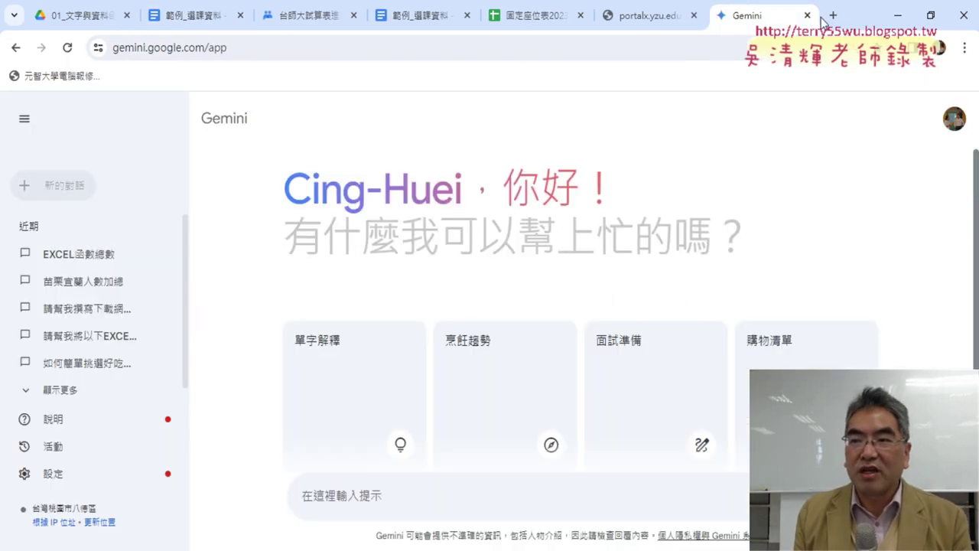
{"action": "left_click", "coordinate": [833, 16]}
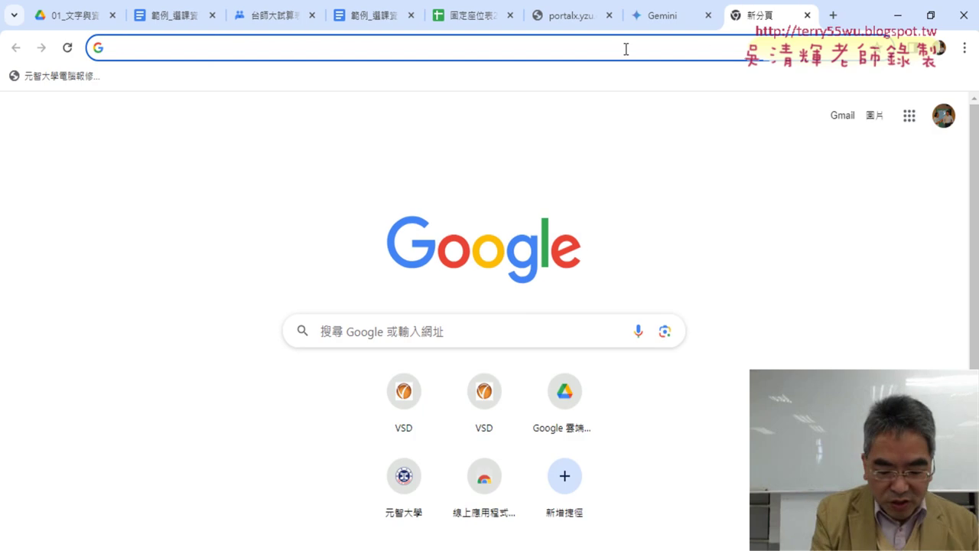
- Search Google for 'GPT' and open the ChatGPT result to its new-chat page
{"action": "type", "text": "GPT"}
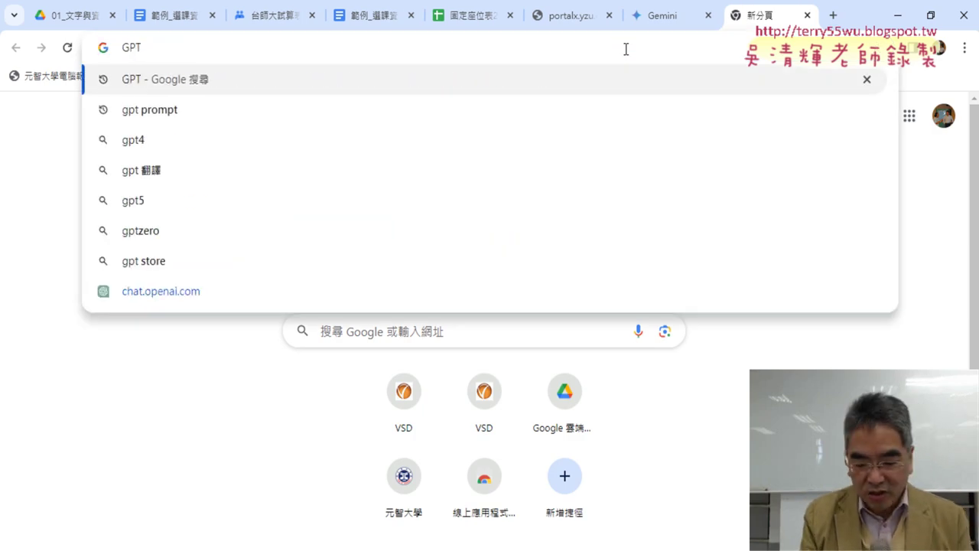
{"action": "key", "text": "Return"}
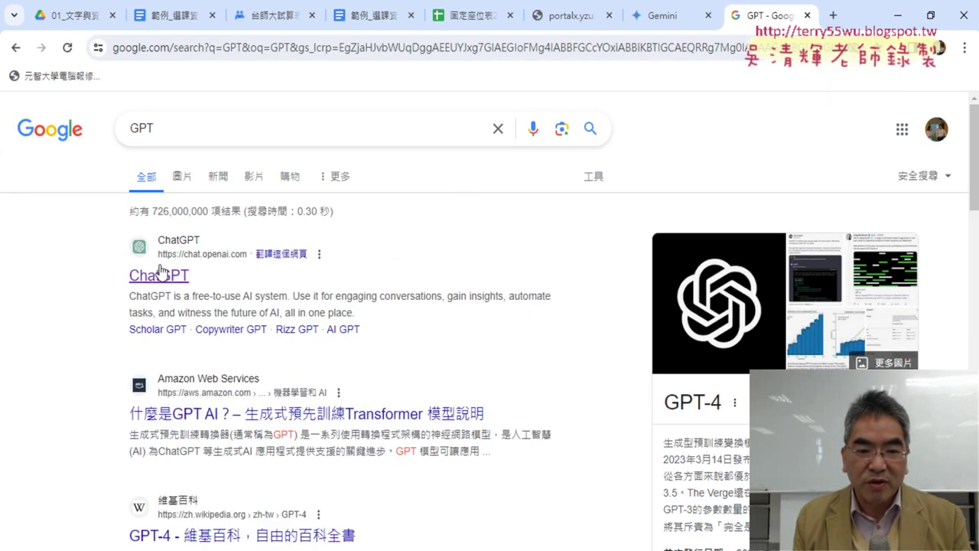
{"action": "left_click", "coordinate": [162, 280]}
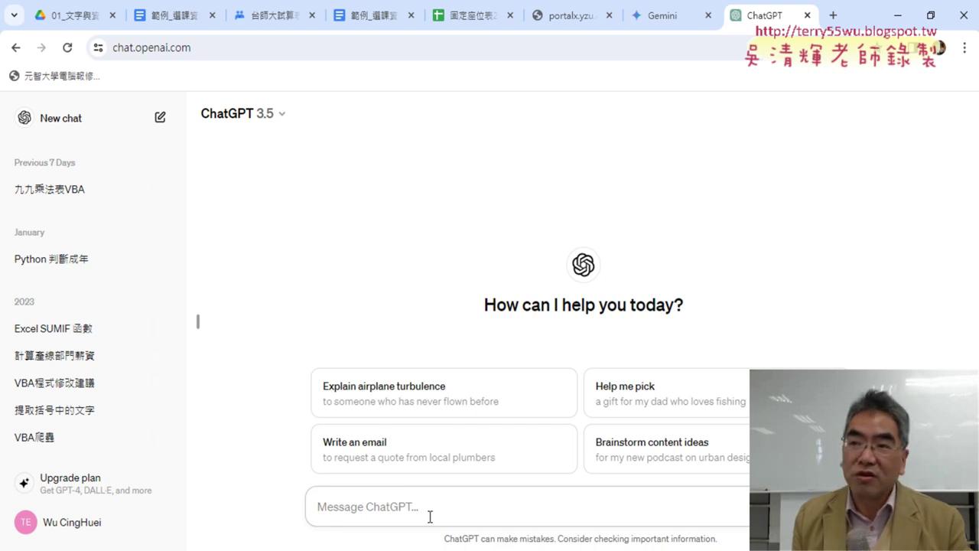
- Restore down Chrome and resize it to sit on the right beside the Excel sheet
{"action": "left_click", "coordinate": [932, 18]}
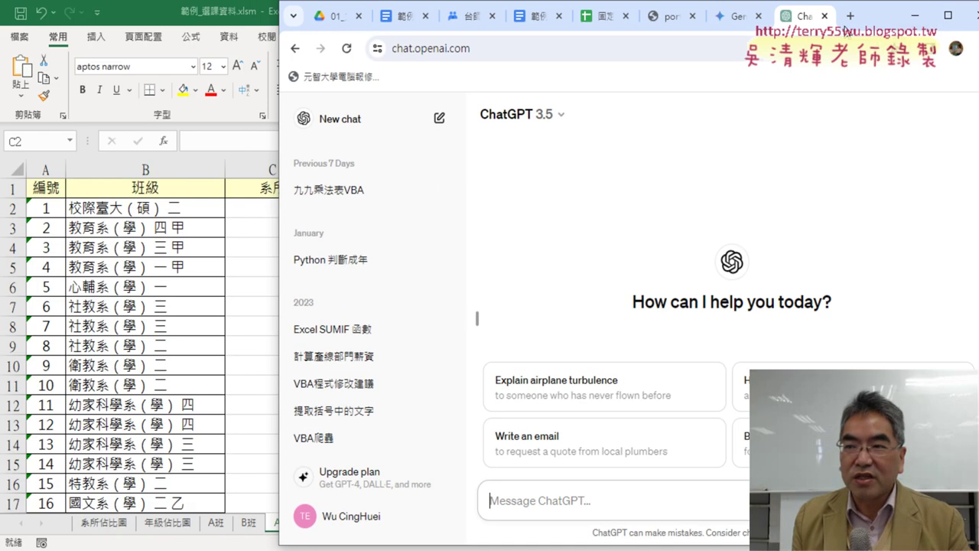
{"action": "left_click_drag", "start_coordinate": [879, 22], "coordinate": [927, 28]}
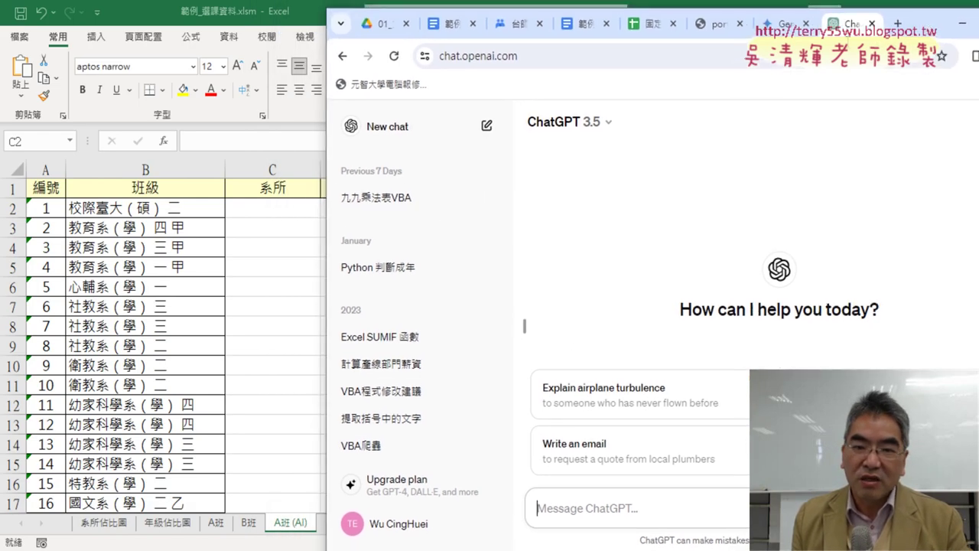
{"action": "left_click_drag", "start_coordinate": [328, 200], "coordinate": [397, 193]}
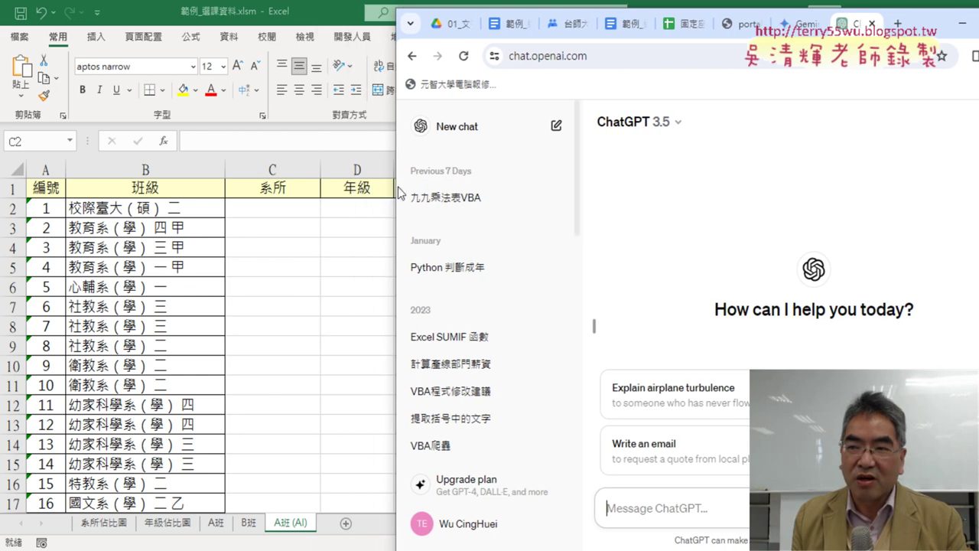
{"action": "left_click_drag", "start_coordinate": [929, 26], "coordinate": [851, 25]}
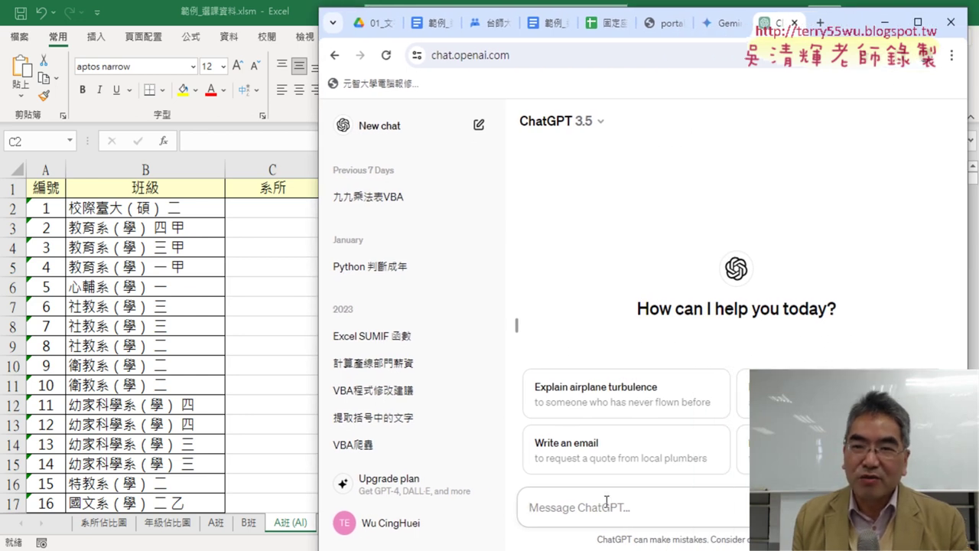
- In the Google Docs notes, scroll to the red ChatGPT prompt and highlight its key phrases
{"action": "left_click", "coordinate": [547, 23]}
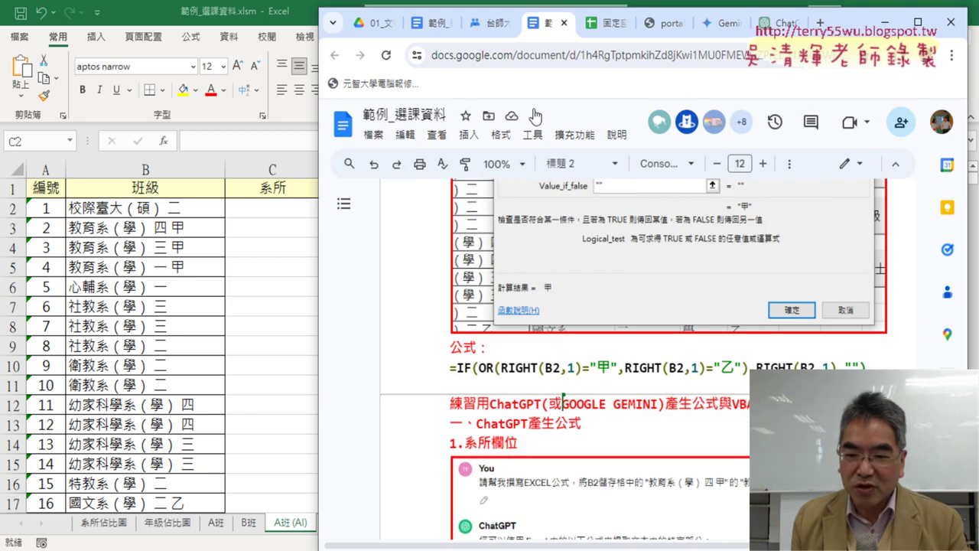
{"action": "scroll", "coordinate": [542, 286], "scroll_direction": "down", "scroll_amount": 2}
{"action": "scroll", "coordinate": [550, 299], "scroll_direction": "down", "scroll_amount": 2}
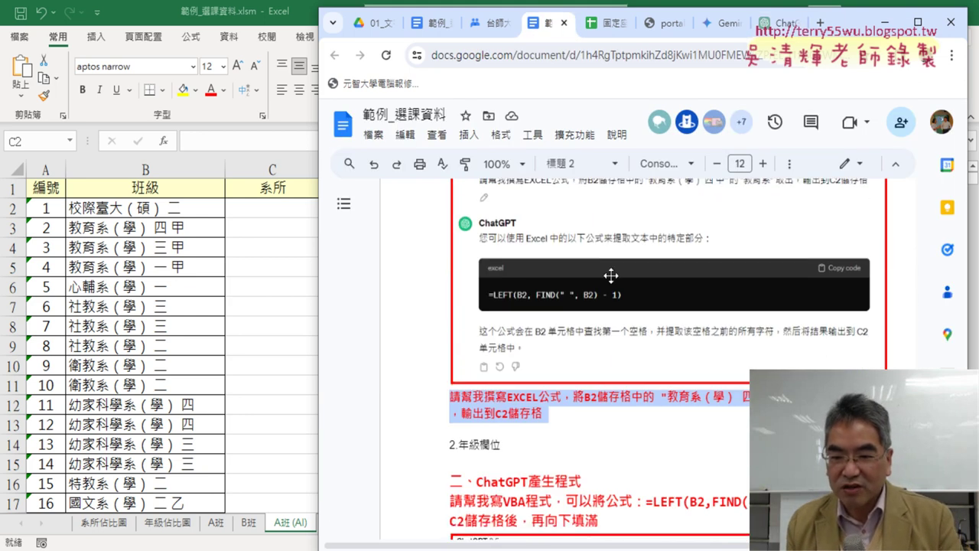
{"action": "left_click", "coordinate": [646, 416]}
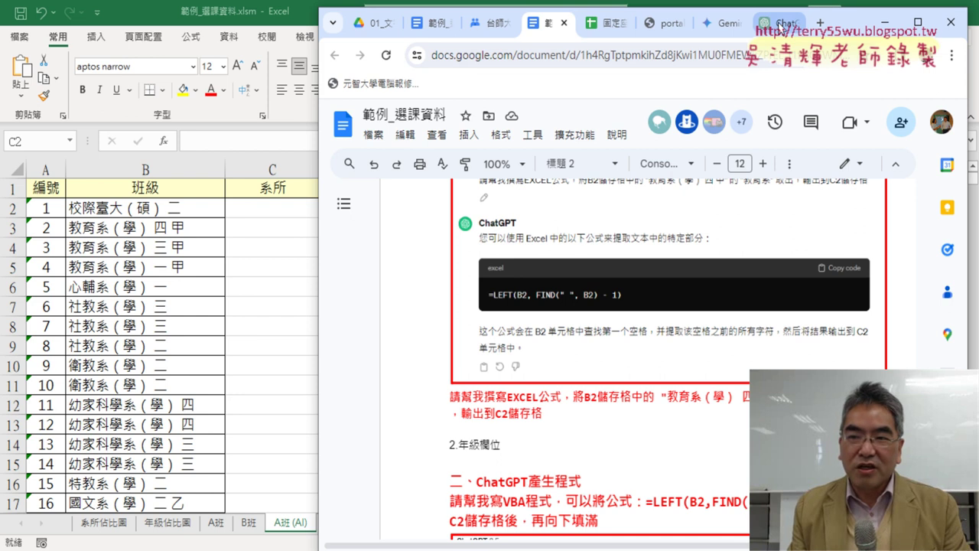
{"action": "left_click_drag", "start_coordinate": [450, 397], "coordinate": [562, 396]}
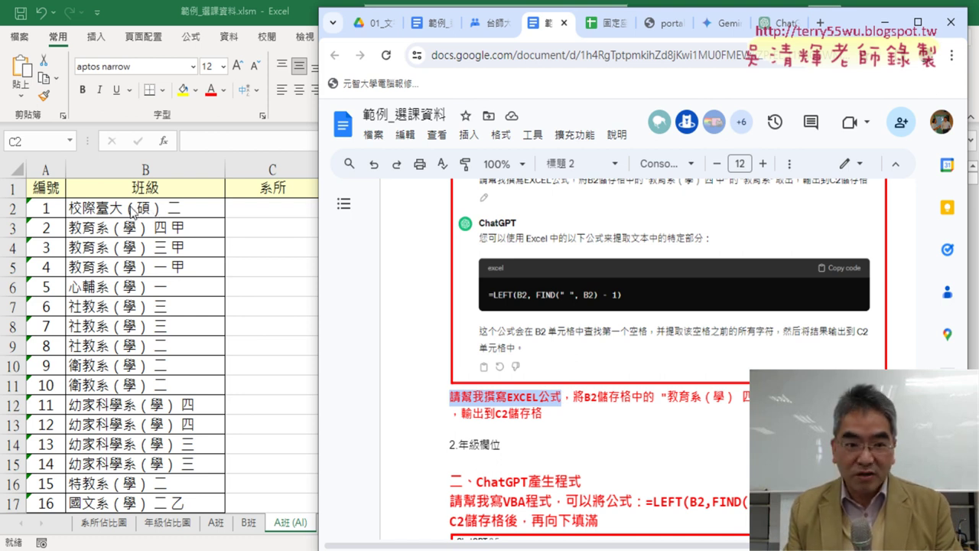
{"action": "left_click", "coordinate": [609, 401]}
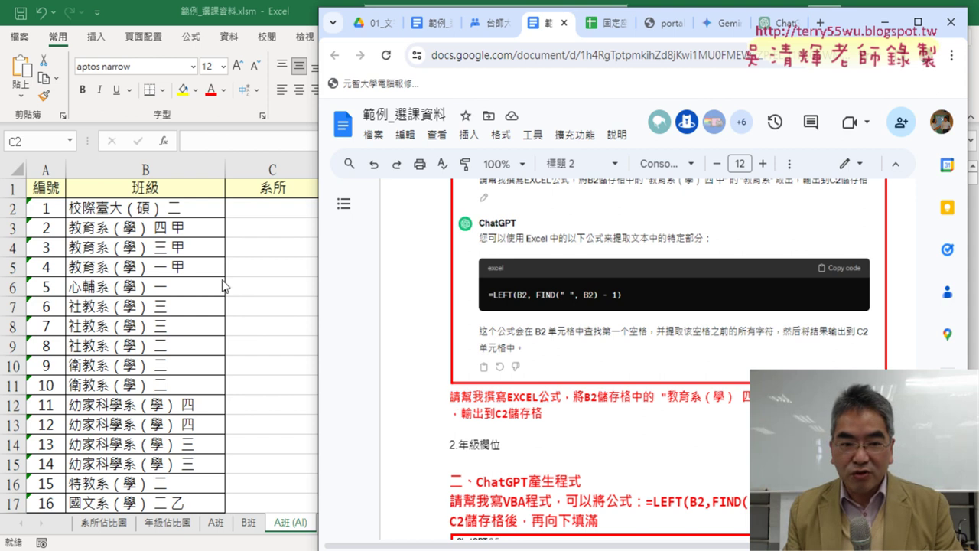
{"action": "left_click_drag", "start_coordinate": [667, 399], "coordinate": [749, 399]}
- Select and copy both red prompt lines asking for the 教育系 B2-to-C2 formula
{"action": "left_click_drag", "start_coordinate": [450, 397], "coordinate": [749, 399]}
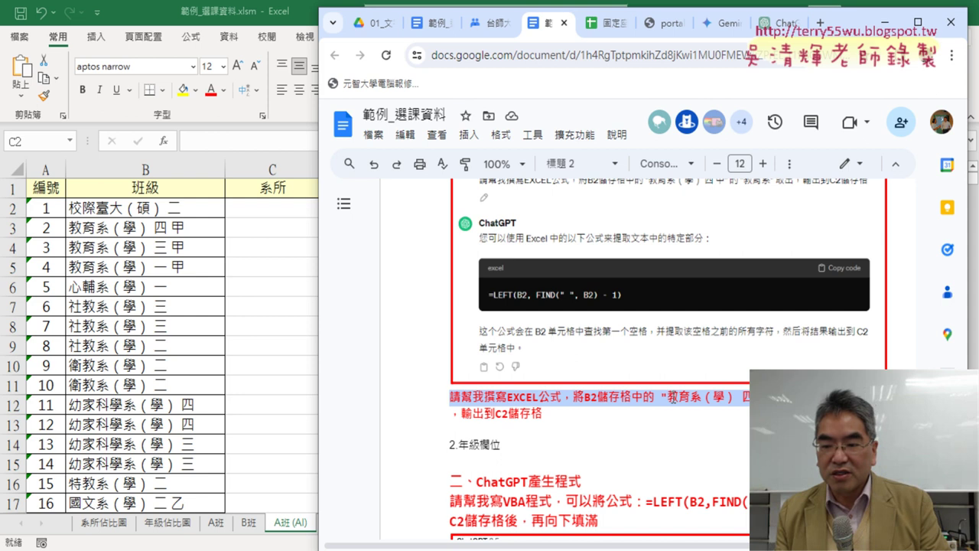
{"action": "left_click_drag", "start_coordinate": [729, 405], "coordinate": [765, 406]}
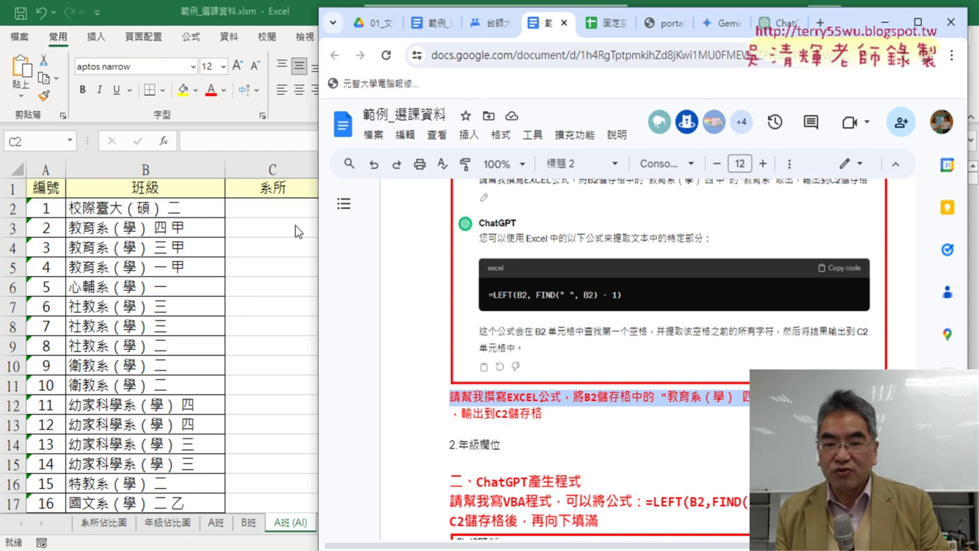
{"action": "left_click_drag", "start_coordinate": [462, 413], "coordinate": [542, 414]}
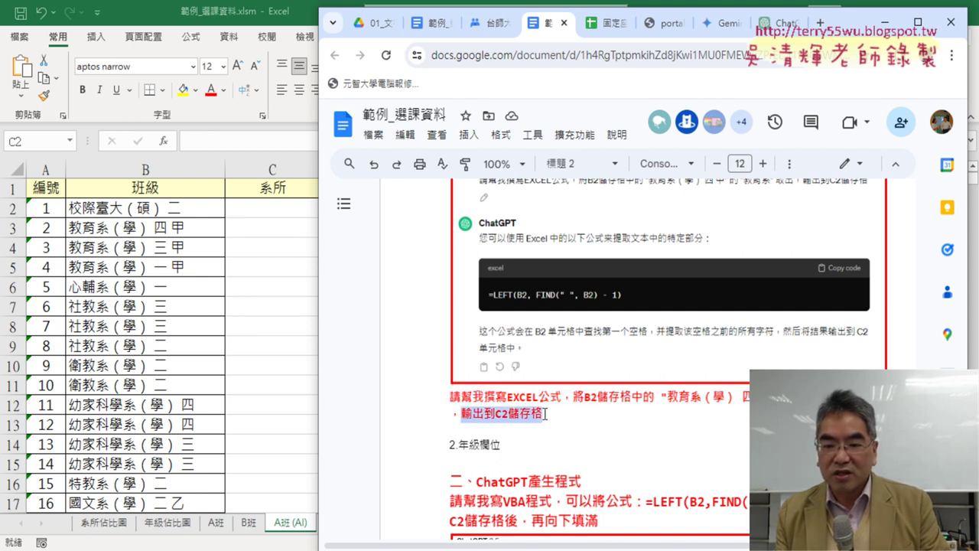
{"action": "left_click_drag", "start_coordinate": [470, 396], "coordinate": [553, 416]}
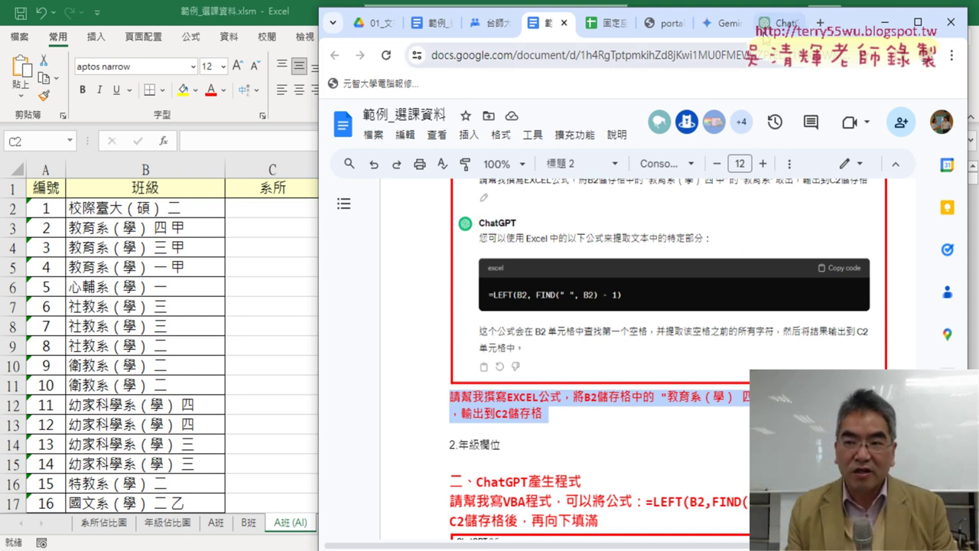
{"action": "left_click", "coordinate": [774, 23]}
- Paste the prompt asking for an EXCEL formula to extract 教育系 from B2 into C2 into ChatGPT, unsent
{"action": "key", "text": "super+Up"}
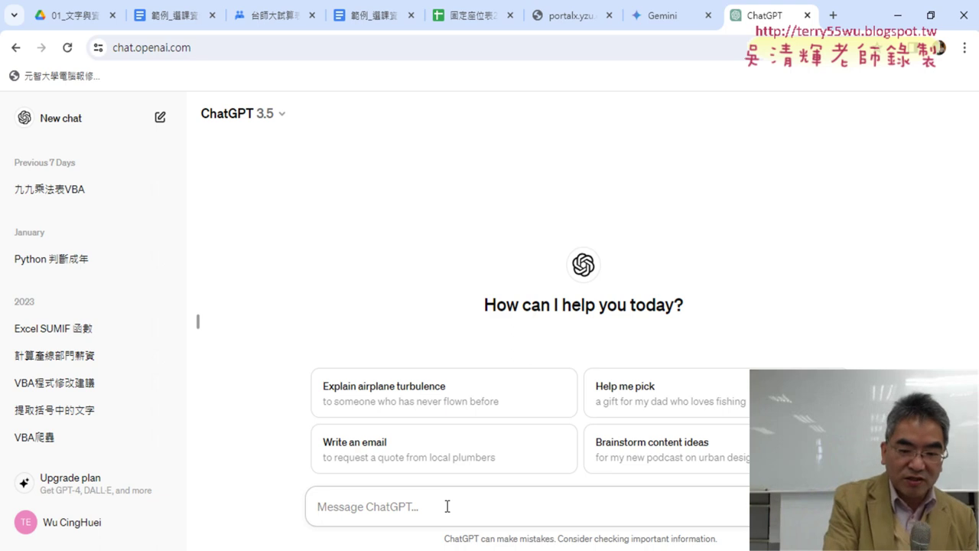
{"action": "key", "text": "ctrl+v"}
{"action": "key", "text": "BackSpace"}
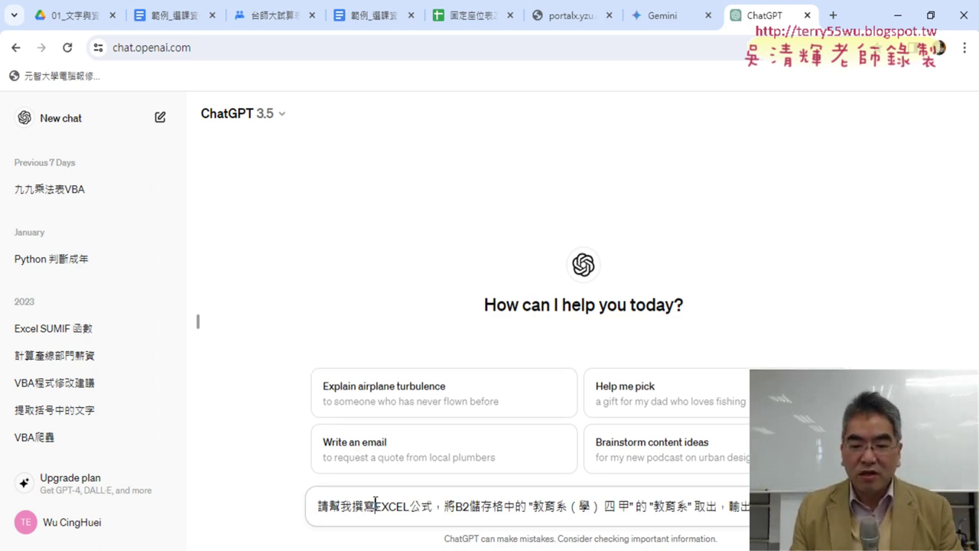
{"action": "left_click_drag", "start_coordinate": [375, 502], "coordinate": [430, 501]}
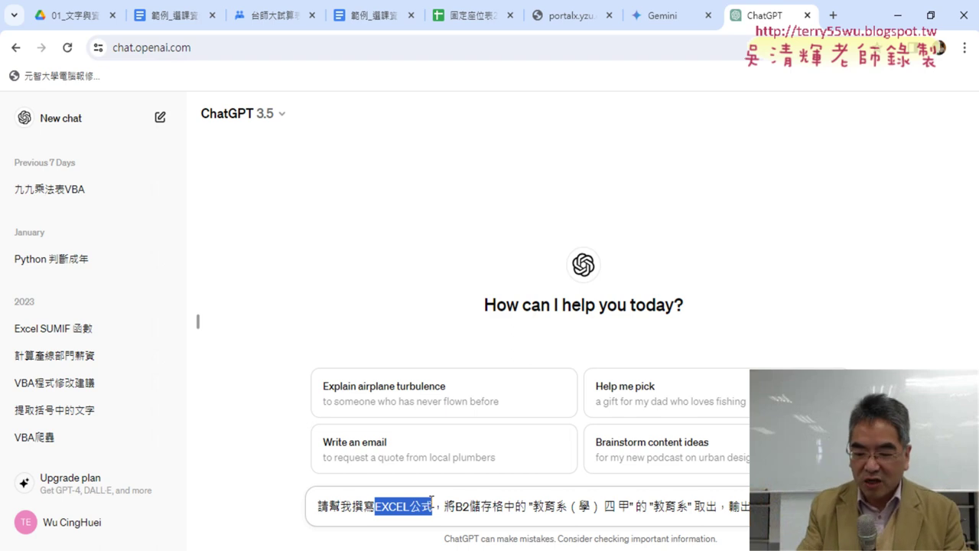
{"action": "left_click", "coordinate": [432, 501]}
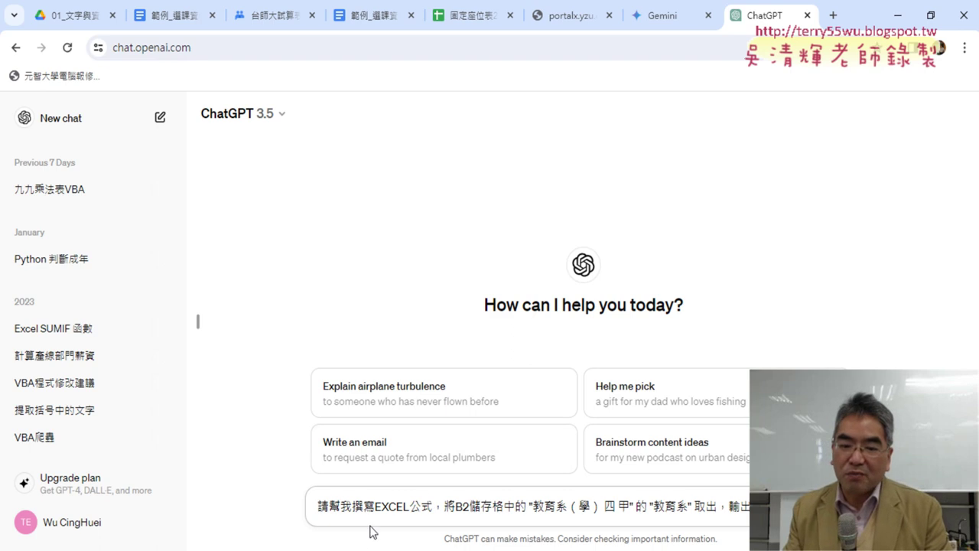
- Check C2's formula on sheet A班, open sheet A班 (AI), then return to the ChatGPT chat
{"action": "left_click", "coordinate": [273, 514]}
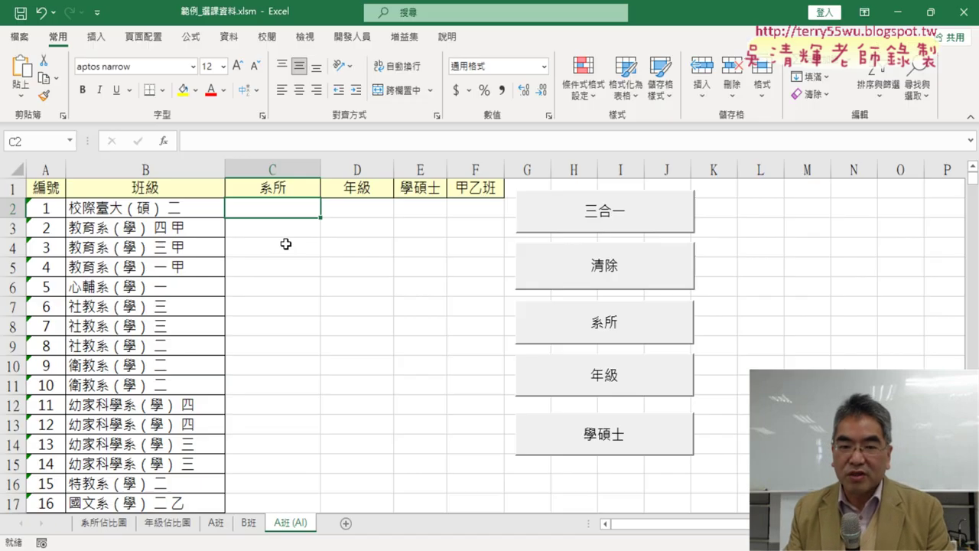
{"action": "left_click", "coordinate": [216, 522]}
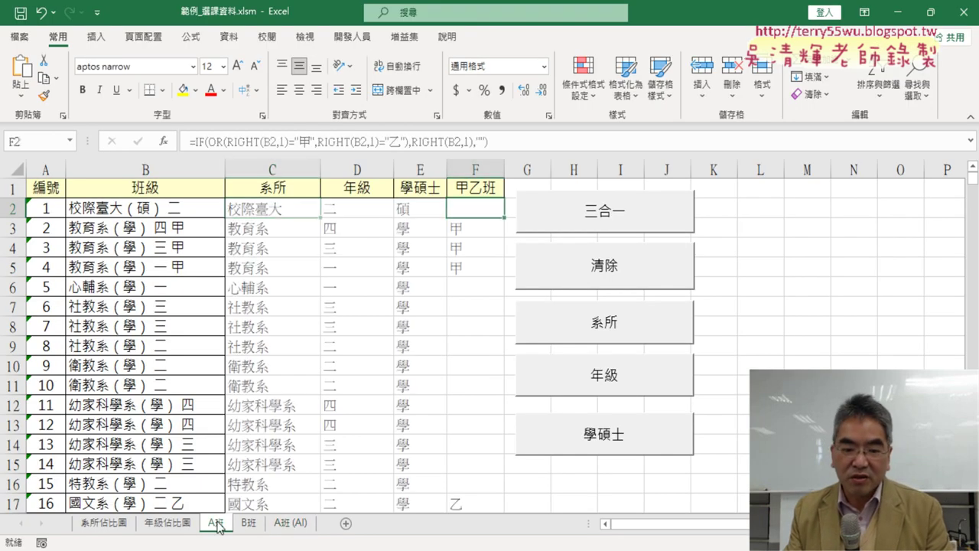
{"action": "left_click", "coordinate": [283, 207]}
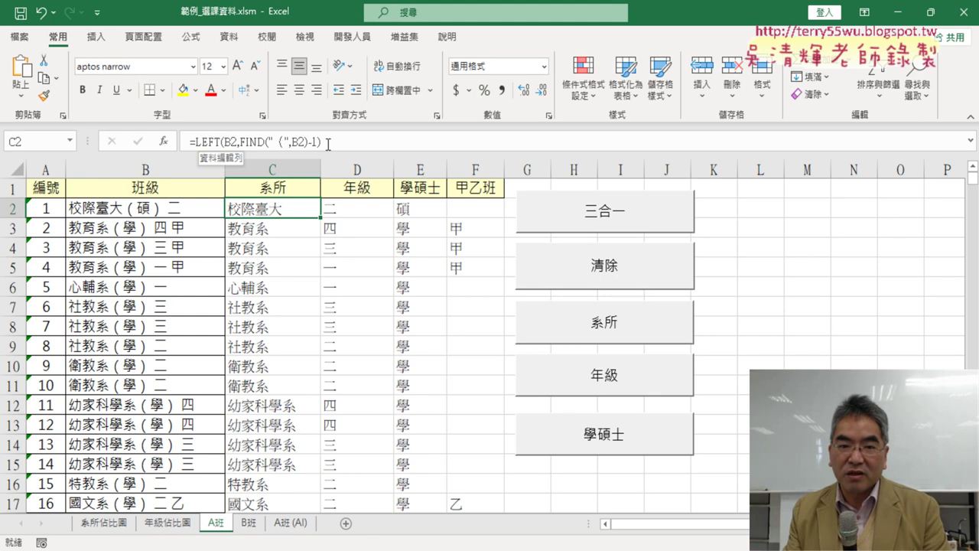
{"action": "left_click", "coordinate": [305, 526]}
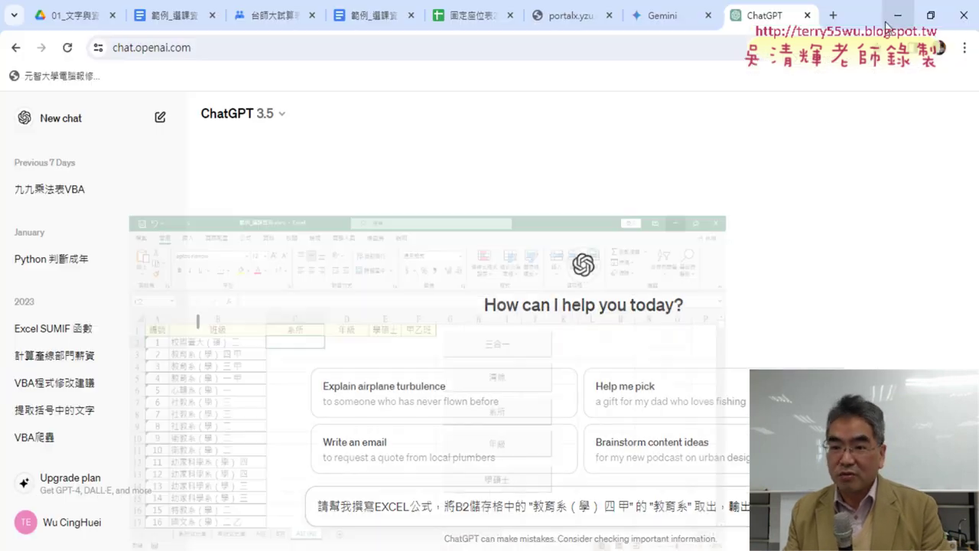
{"action": "left_click", "coordinate": [897, 12]}
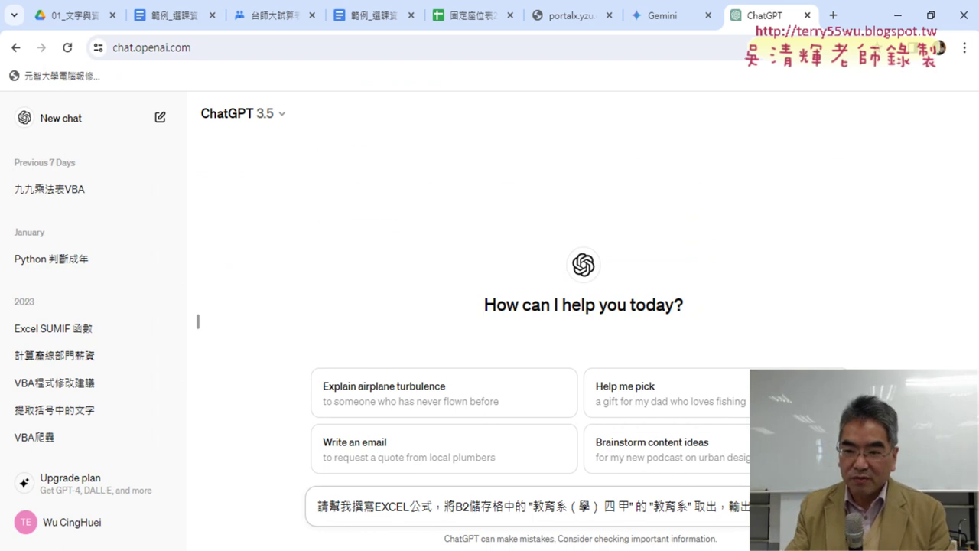
- Send the formula request to ChatGPT and read the SEARCH part of its reply
{"action": "key", "text": "Return"}
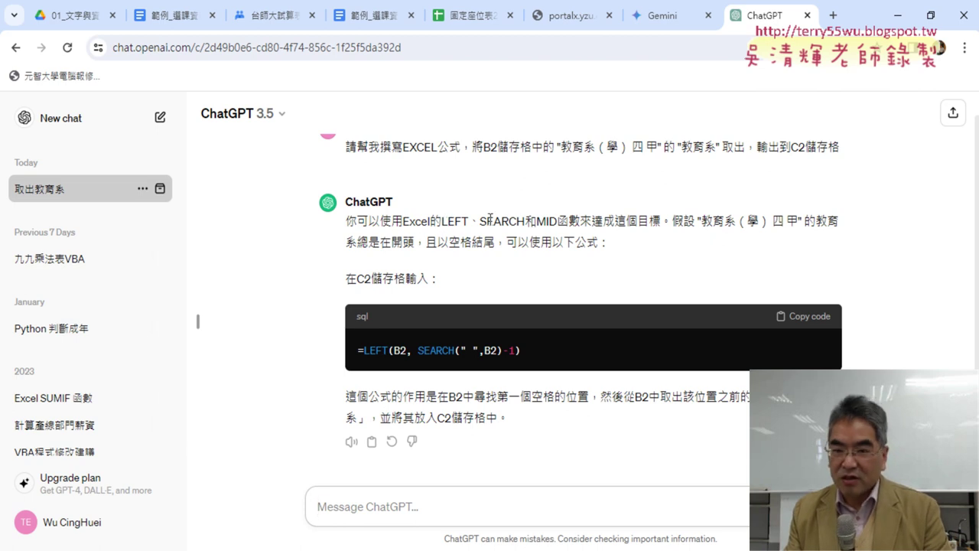
{"action": "left_click", "coordinate": [476, 221]}
{"action": "left_click_drag", "start_coordinate": [478, 221], "coordinate": [524, 221]}
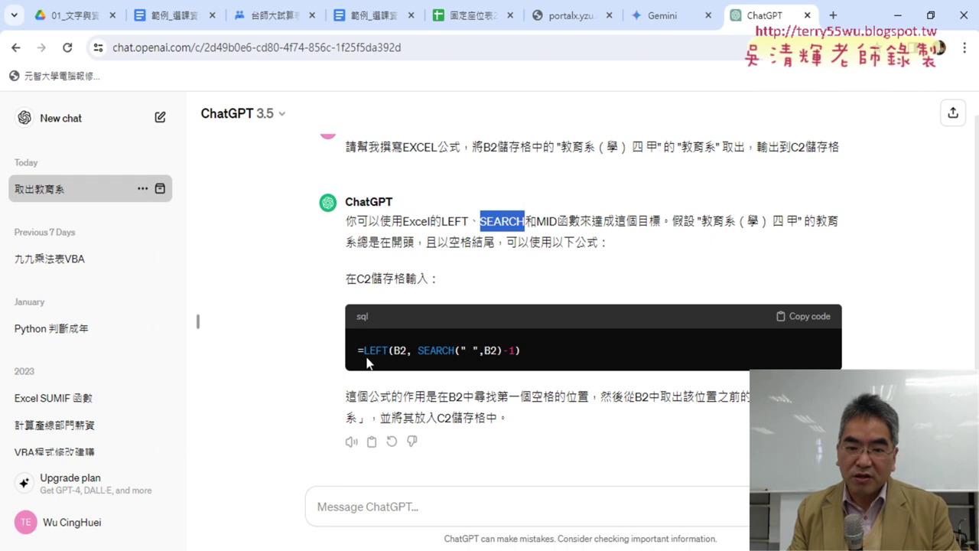
- Copy ChatGPT's suggested formula =LEFT(B2, SEARCH(" ",B2)-1)
{"action": "left_click_drag", "start_coordinate": [364, 352], "coordinate": [408, 349]}
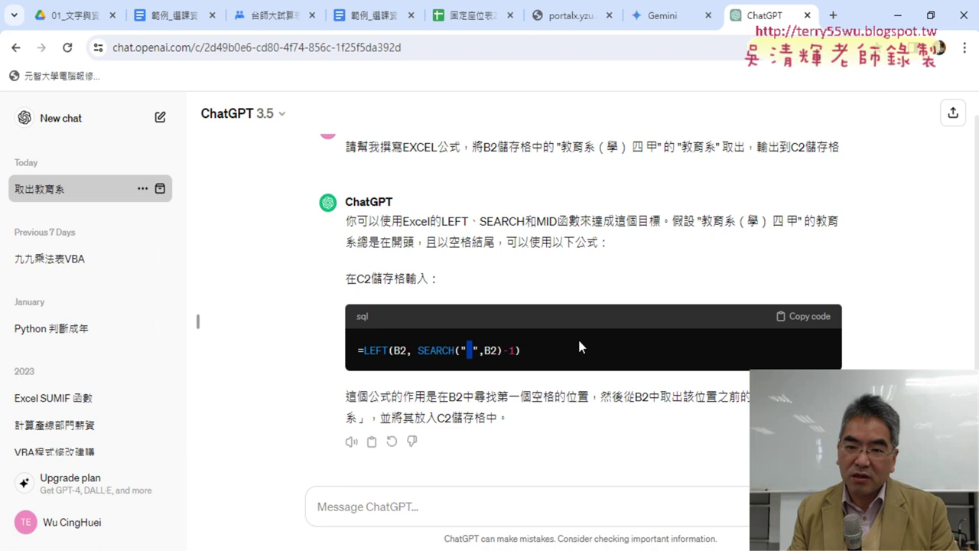
{"action": "left_click_drag", "start_coordinate": [356, 349], "coordinate": [545, 362]}
{"action": "right_click", "coordinate": [500, 348]}
{"action": "left_click", "coordinate": [538, 358]}
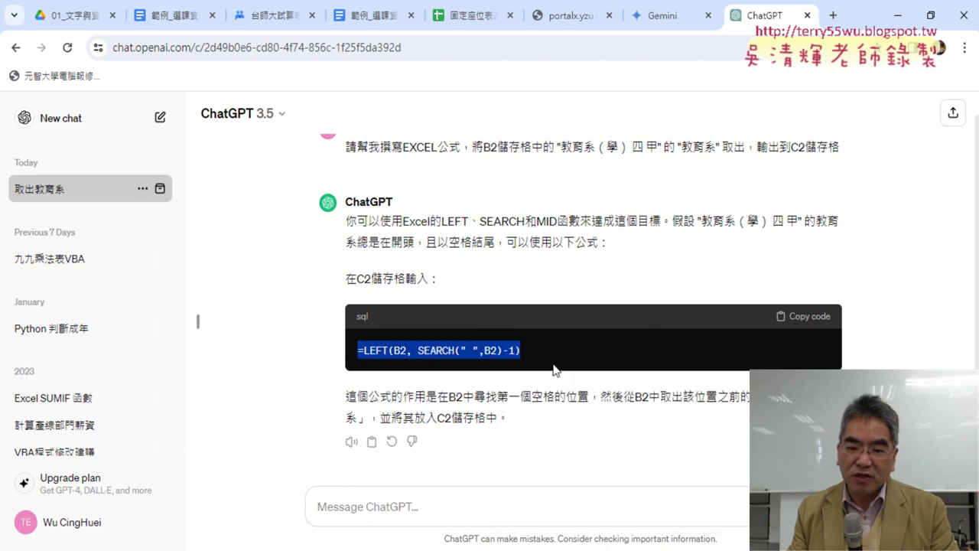
{"action": "left_click", "coordinate": [821, 322]}
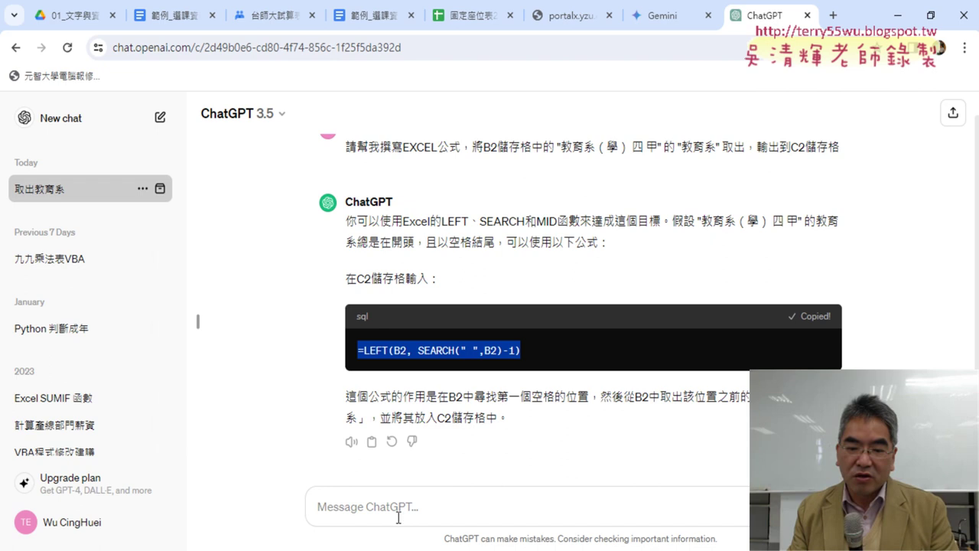
- Paste the LEFT/SEARCH formula into C2 and fill it down 系所, giving values like 教育系（學）
{"action": "left_click", "coordinate": [303, 516]}
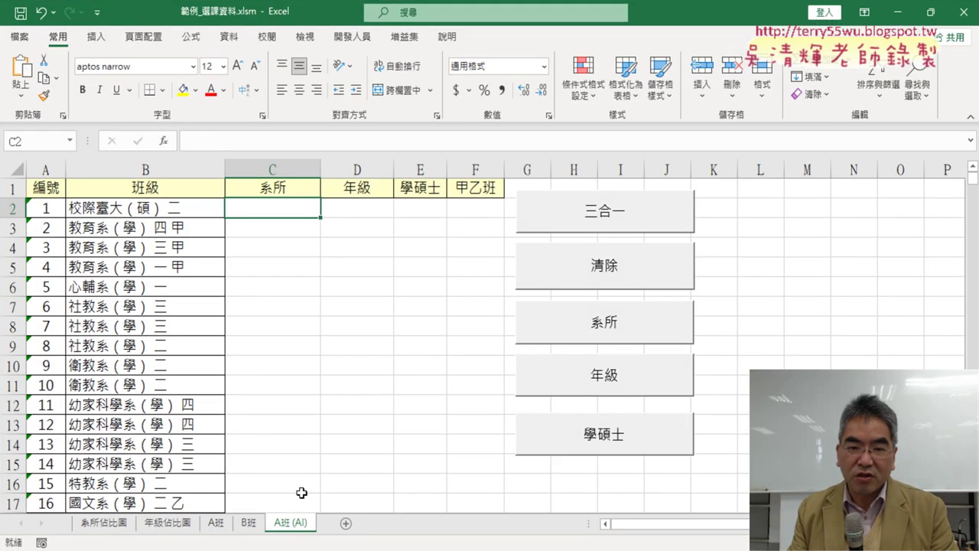
{"action": "double_click", "coordinate": [290, 211]}
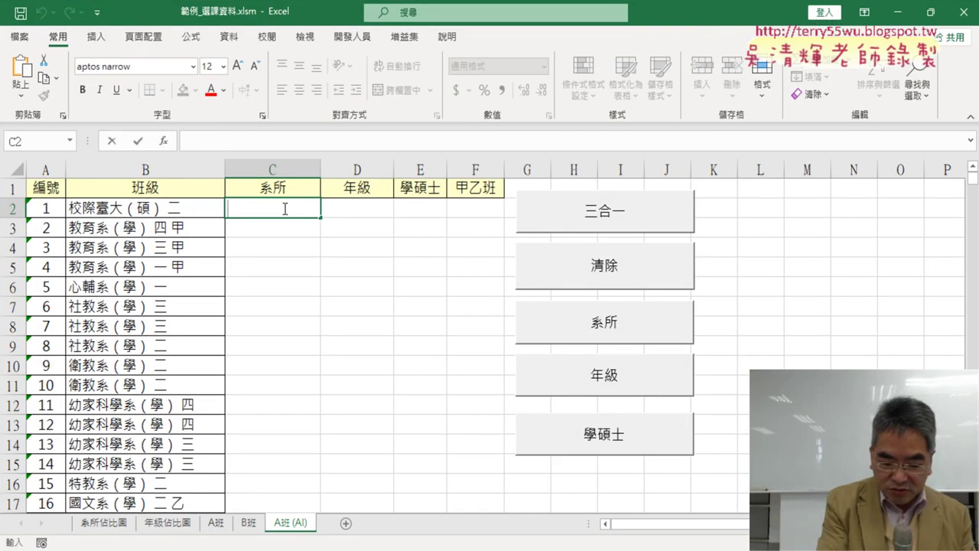
{"action": "key", "text": "ctrl+v"}
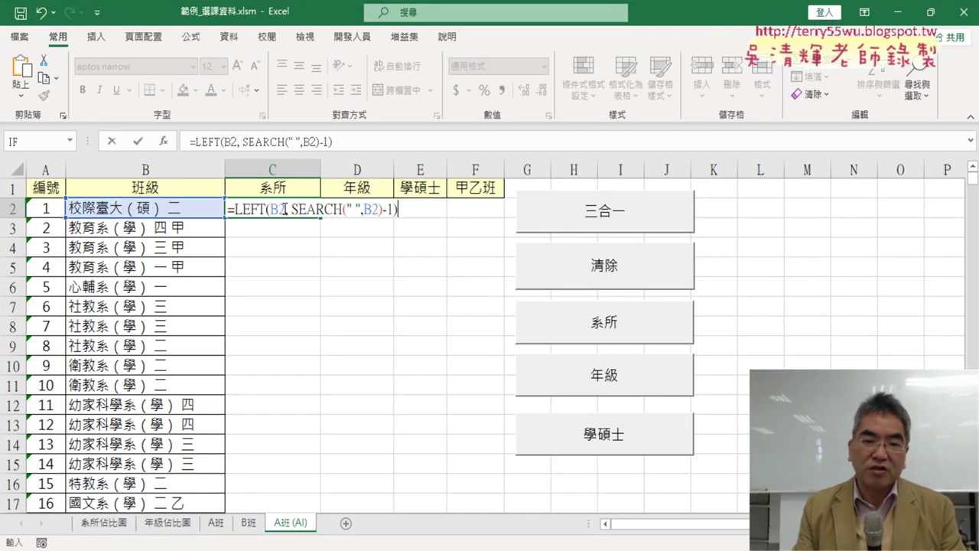
{"action": "left_click", "coordinate": [138, 141]}
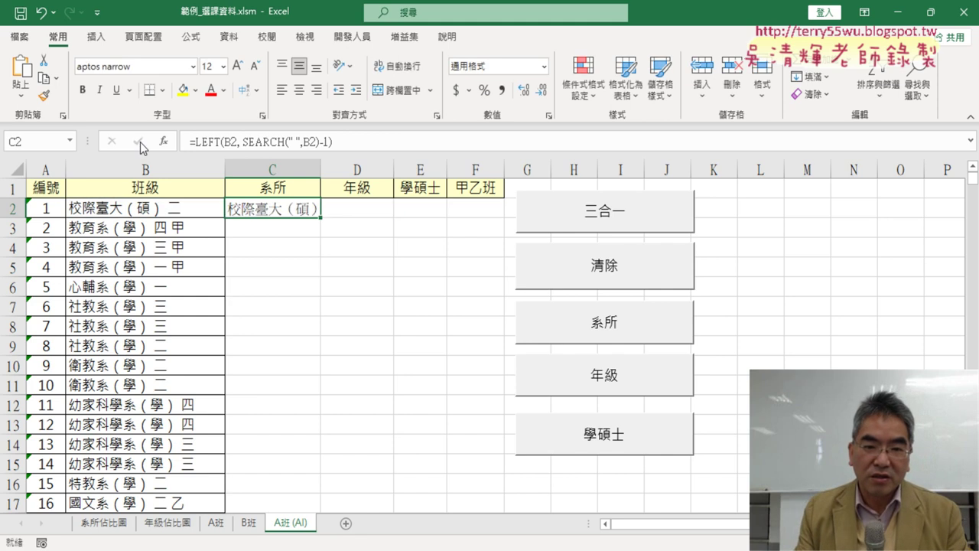
{"action": "double_click", "coordinate": [322, 217]}
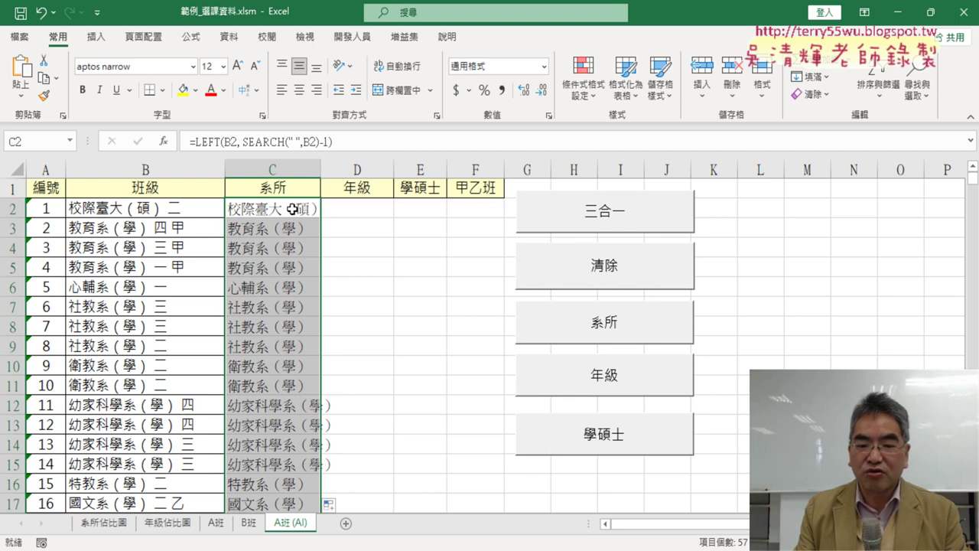
{"action": "key", "text": "alt+Tab"}
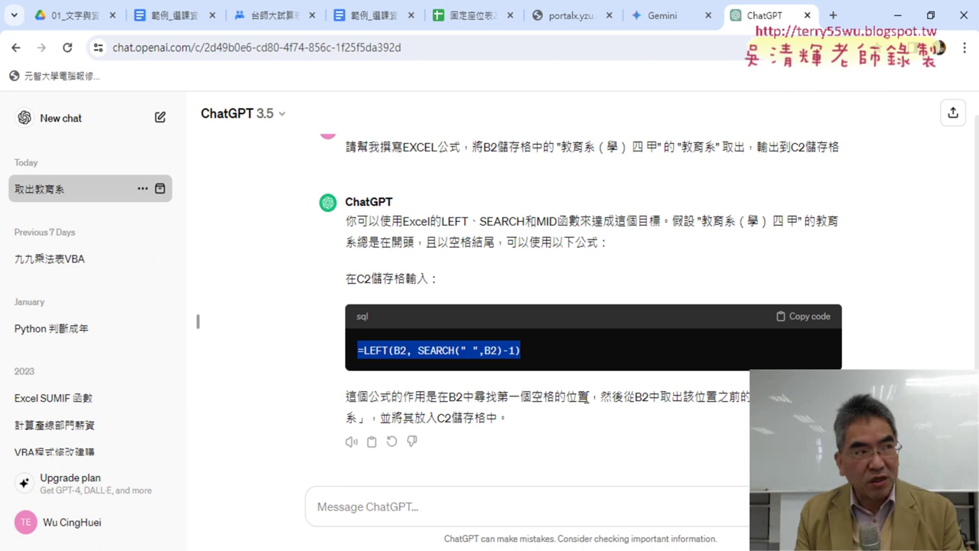
- Copy the full-width （ character from ChatGPT's reply
{"action": "double_click", "coordinate": [740, 221]}
{"action": "right_click", "coordinate": [740, 221]}
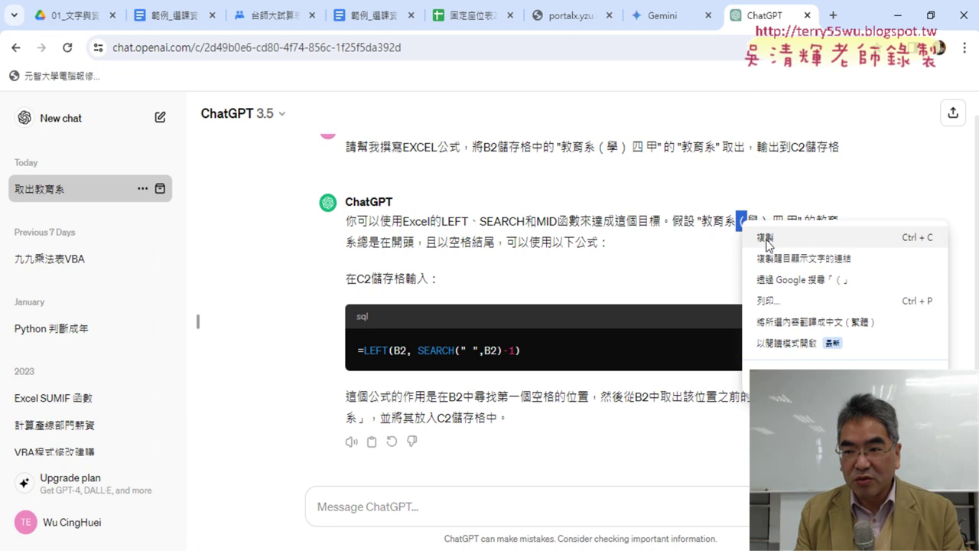
{"action": "left_click", "coordinate": [768, 237]}
- Ask ChatGPT for a formula keeping only text before （, and copy =MID(B2,1,SEARCH("（",B2)-1)
{"action": "left_click", "coordinate": [407, 514]}
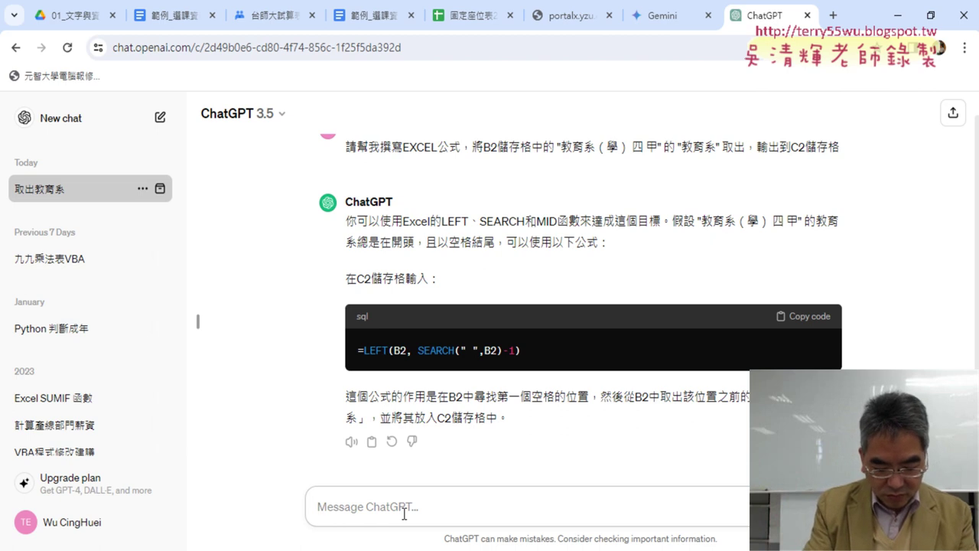
{"action": "type", "text": "請ㄒㄧ"}
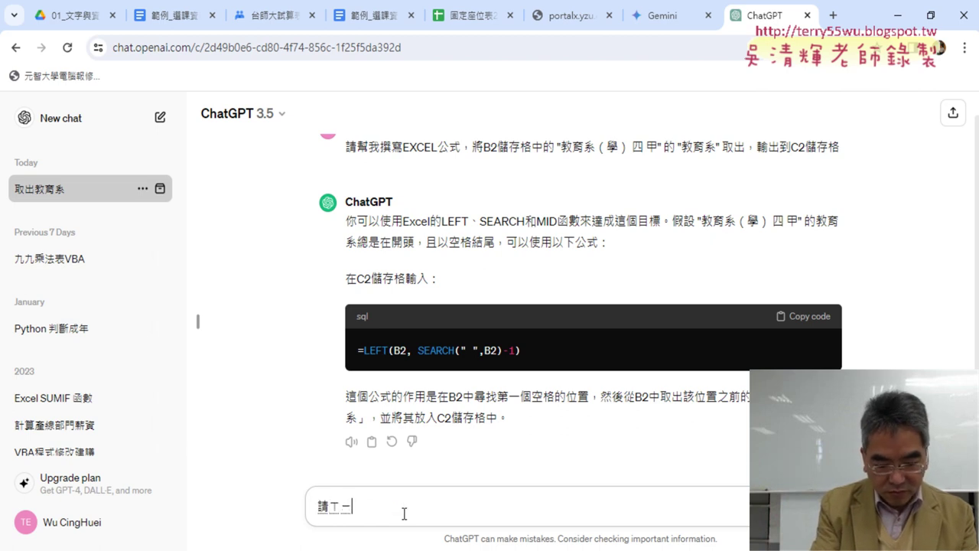
{"action": "type", "text": "休"}
{"action": "type", "text": "正"}
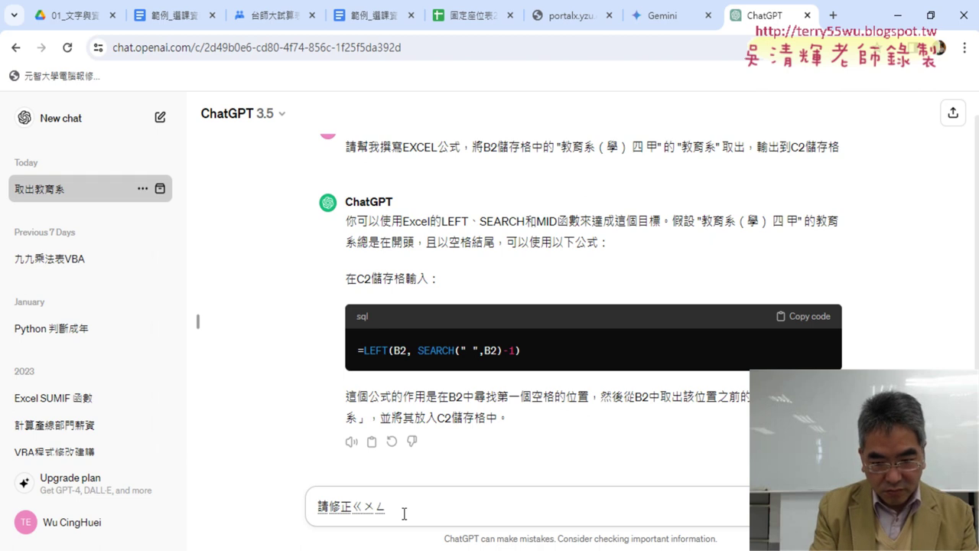
{"action": "type", "text": "公式，"}
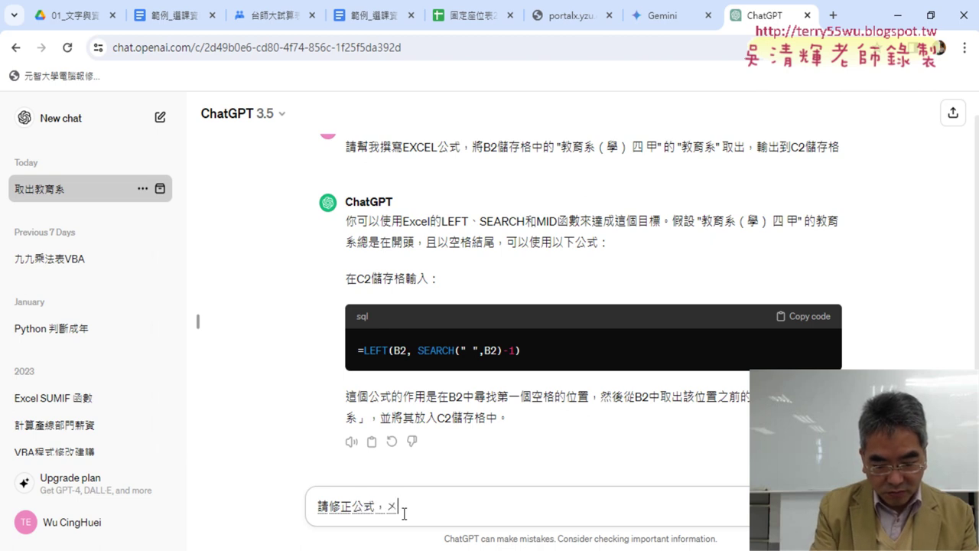
{"action": "type", "text": "我"}
{"action": "type", "text": "要"}
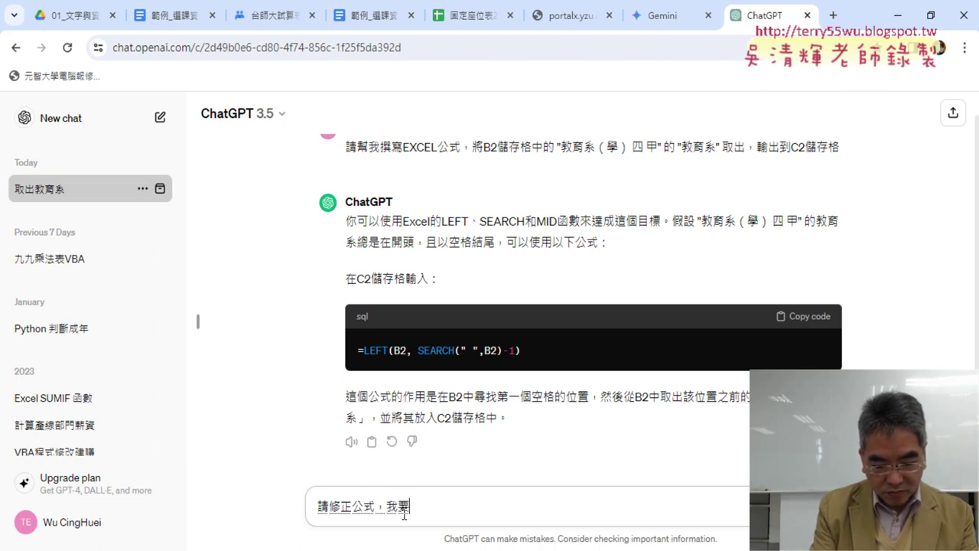
{"action": "type", "text": "的資料是"}
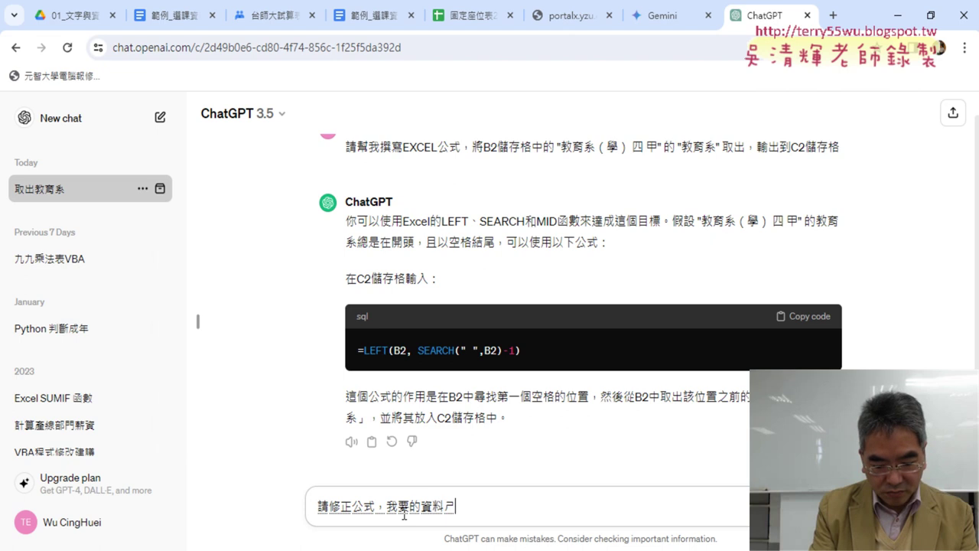
{"action": "key", "text": "Return"}
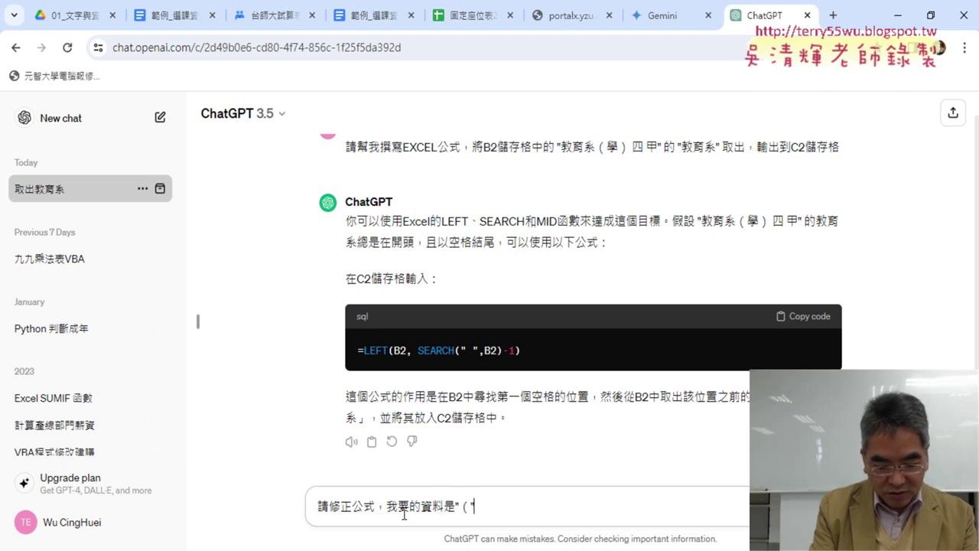
{"action": "type", "text": "之前的ㄗ"}
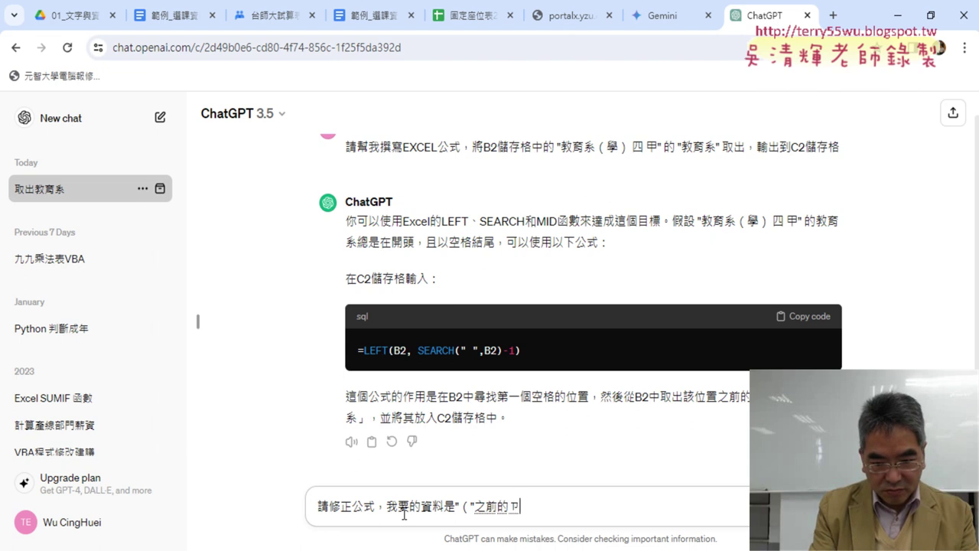
{"action": "type", "text": "資料"}
{"action": "key", "text": "Return"}
{"action": "key", "text": "Return"}
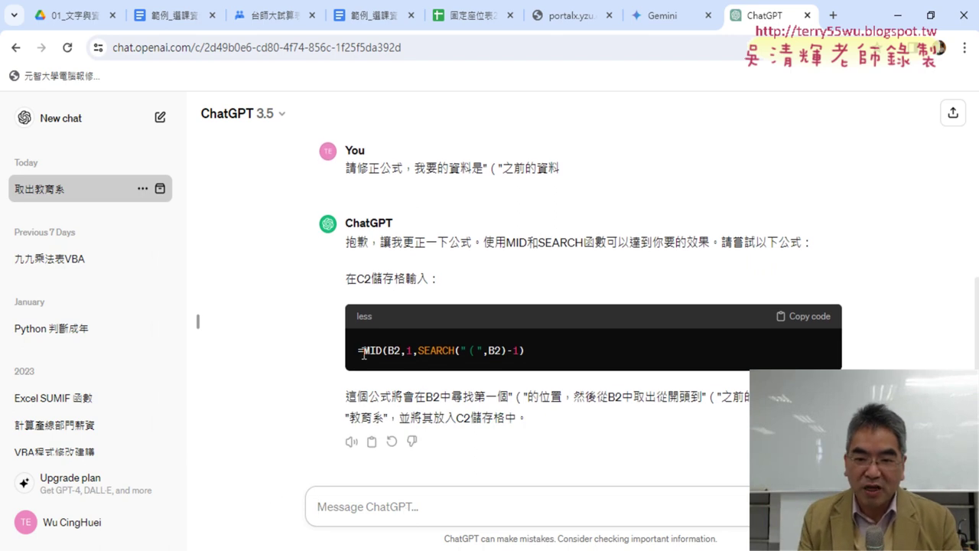
{"action": "left_click", "coordinate": [796, 318]}
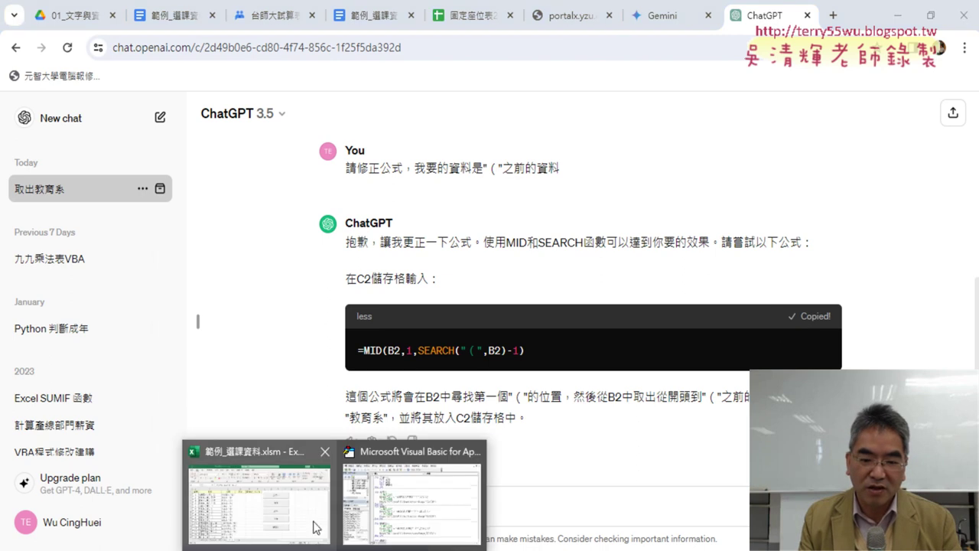
{"action": "left_click", "coordinate": [289, 499]}
- Replace C2's formula with the MID/SEARCH formula and fill it down the 系所 column
{"action": "left_click", "coordinate": [268, 209]}
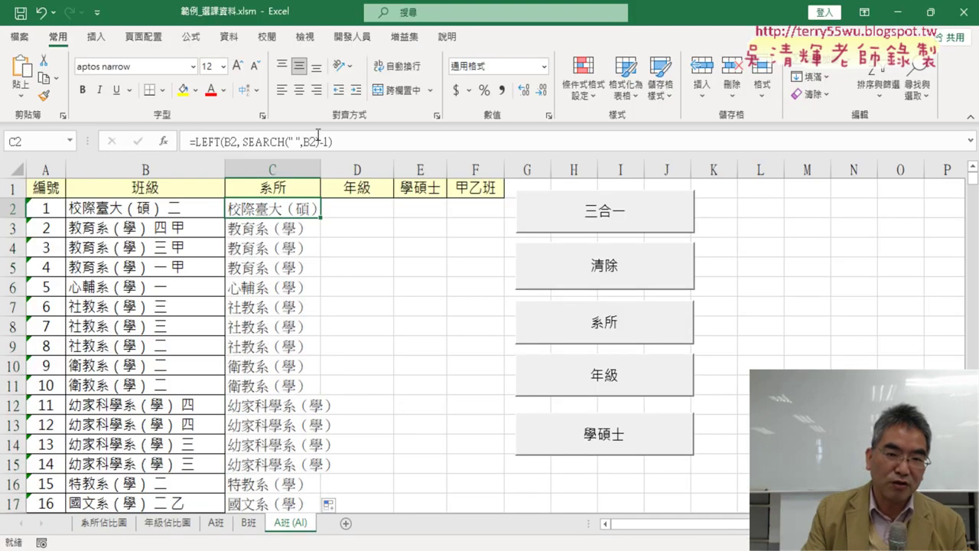
{"action": "left_click_drag", "start_coordinate": [334, 142], "coordinate": [158, 131]}
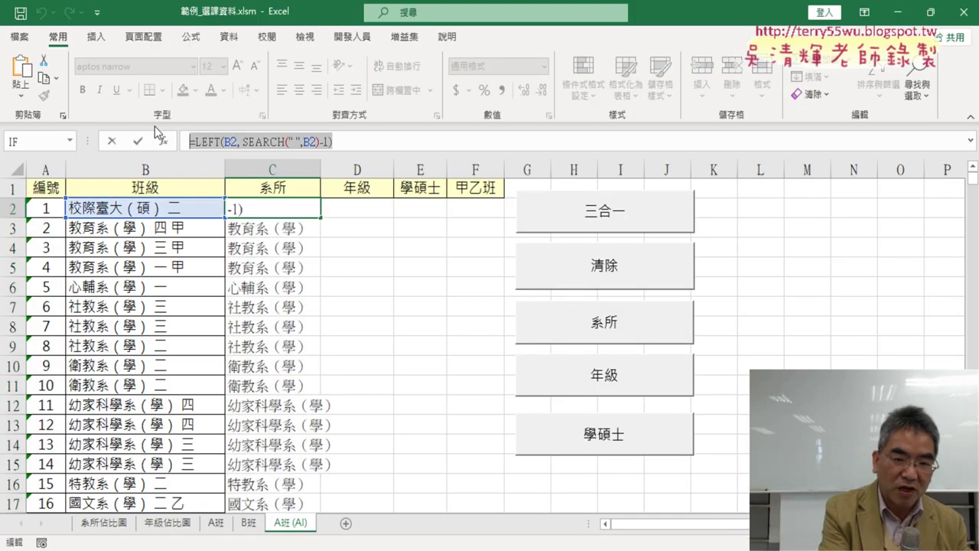
{"action": "key", "text": "ctrl+v"}
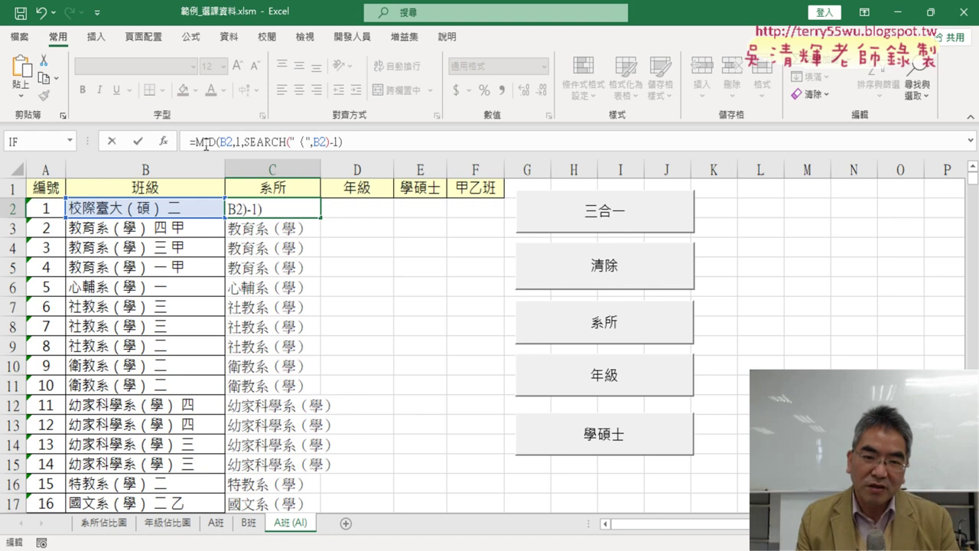
{"action": "left_click", "coordinate": [138, 142]}
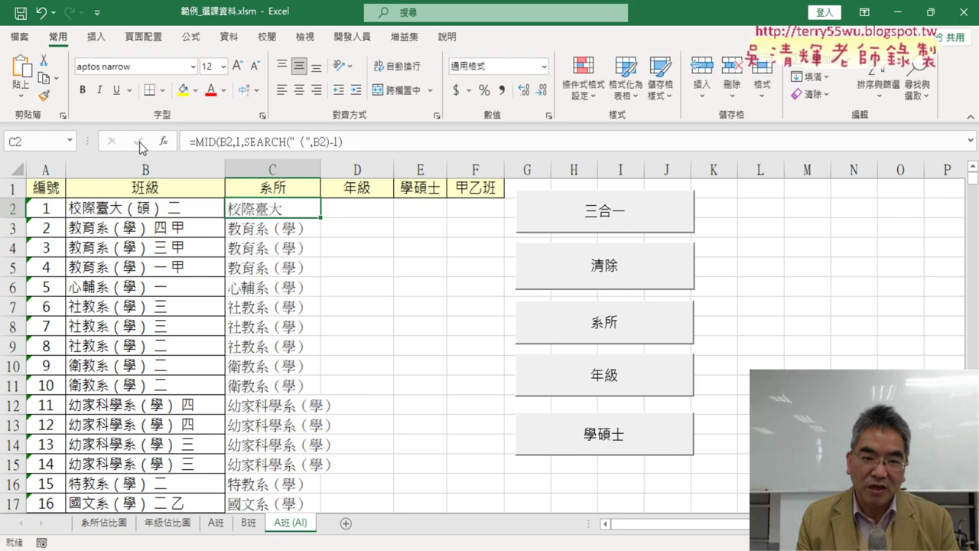
{"action": "double_click", "coordinate": [319, 218]}
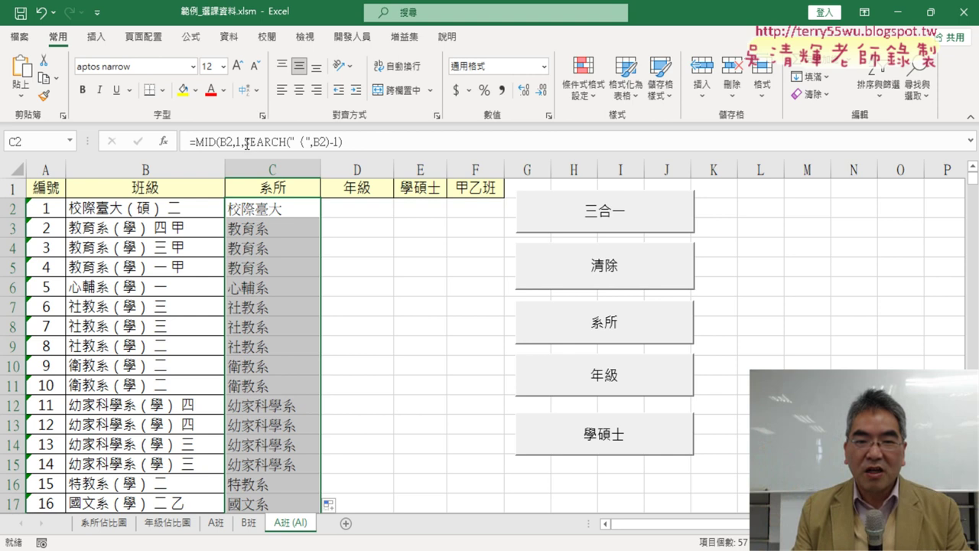
- Review C2's MID/SEARCH formula and compare sheet A班 with A班 (AI), then return to ChatGPT
{"action": "left_click_drag", "start_coordinate": [244, 142], "coordinate": [286, 142]}
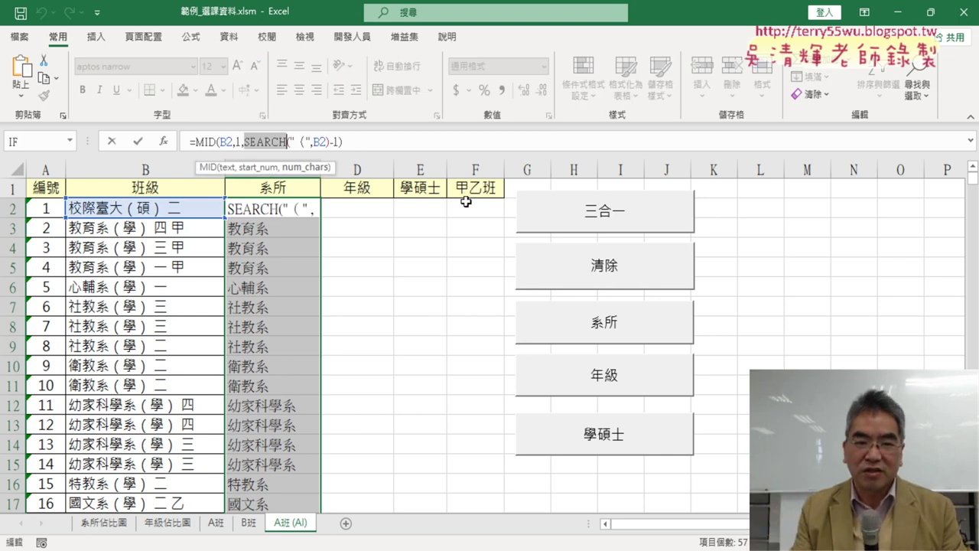
{"action": "left_click", "coordinate": [139, 142]}
{"action": "key", "text": "Return"}
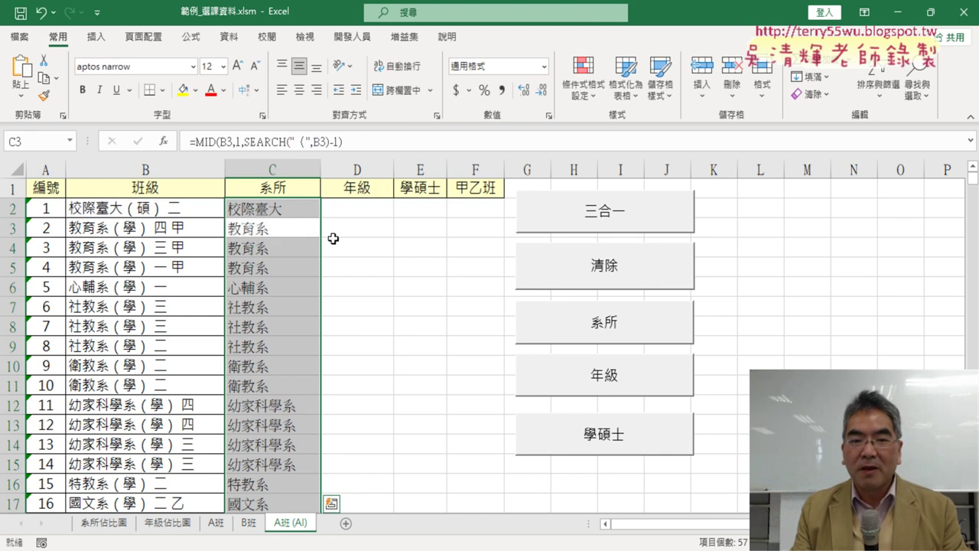
{"action": "left_click", "coordinate": [294, 215]}
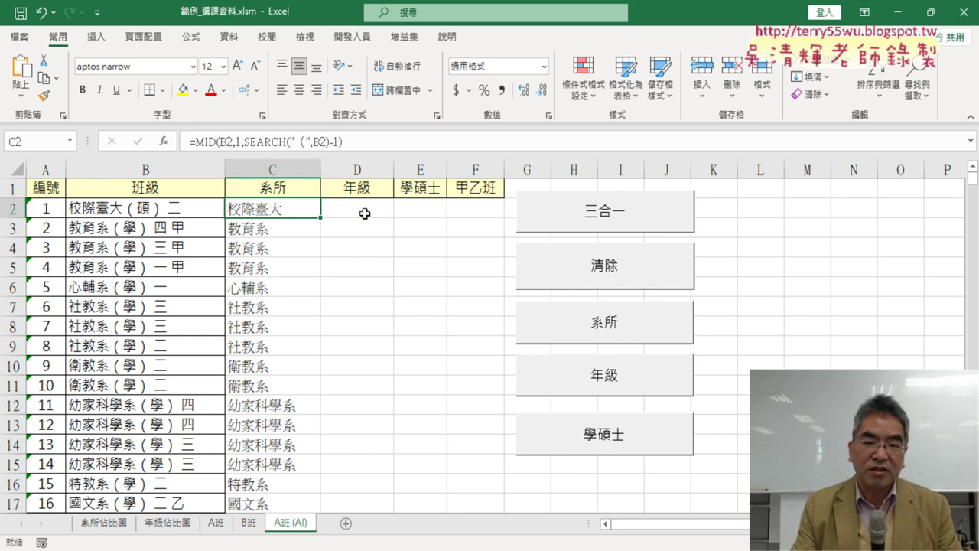
{"action": "left_click", "coordinate": [365, 213]}
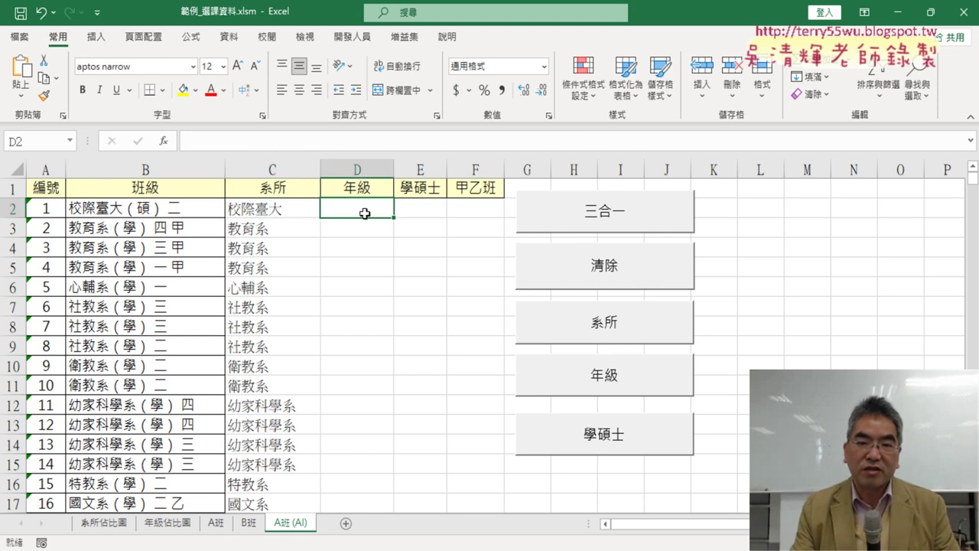
{"action": "left_click", "coordinate": [293, 207]}
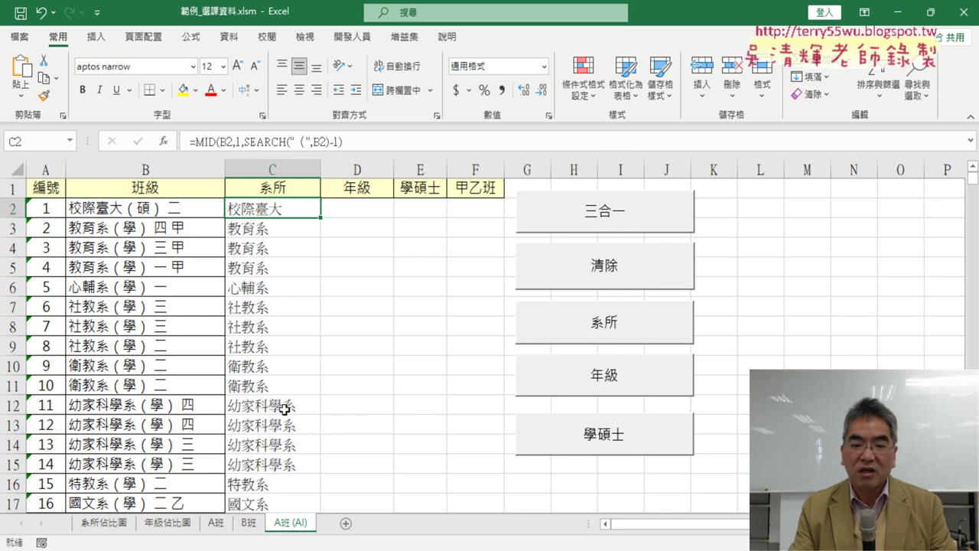
{"action": "left_click", "coordinate": [214, 524]}
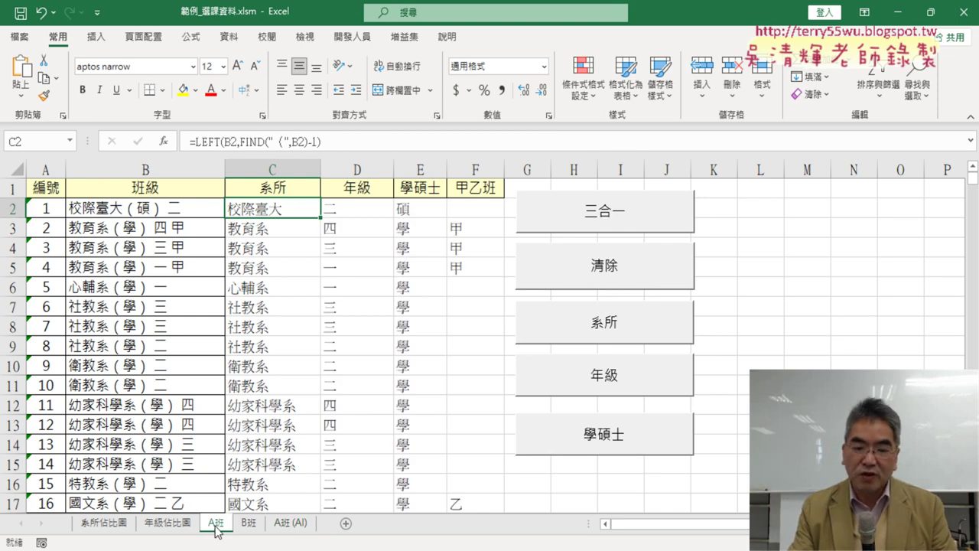
{"action": "left_click", "coordinate": [305, 524]}
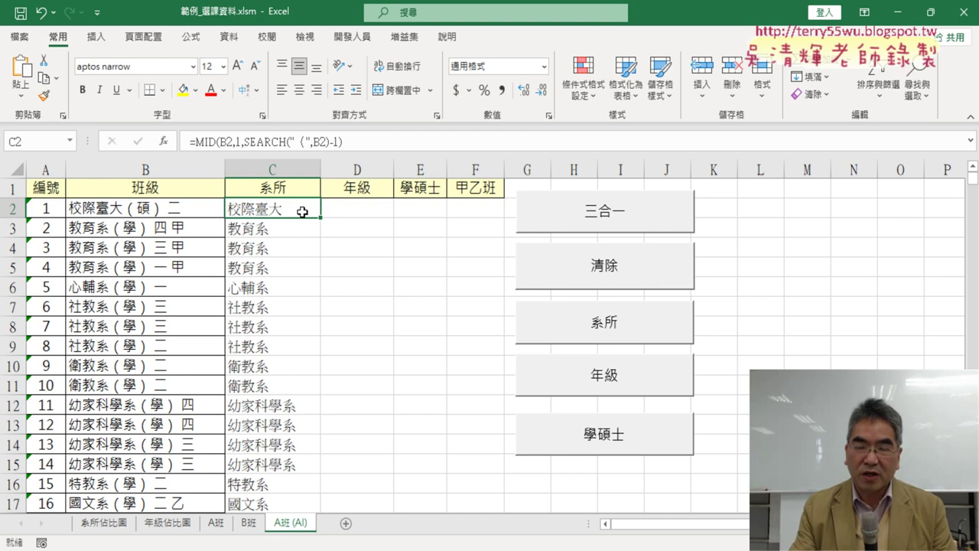
{"action": "key", "text": "alt+Tab"}
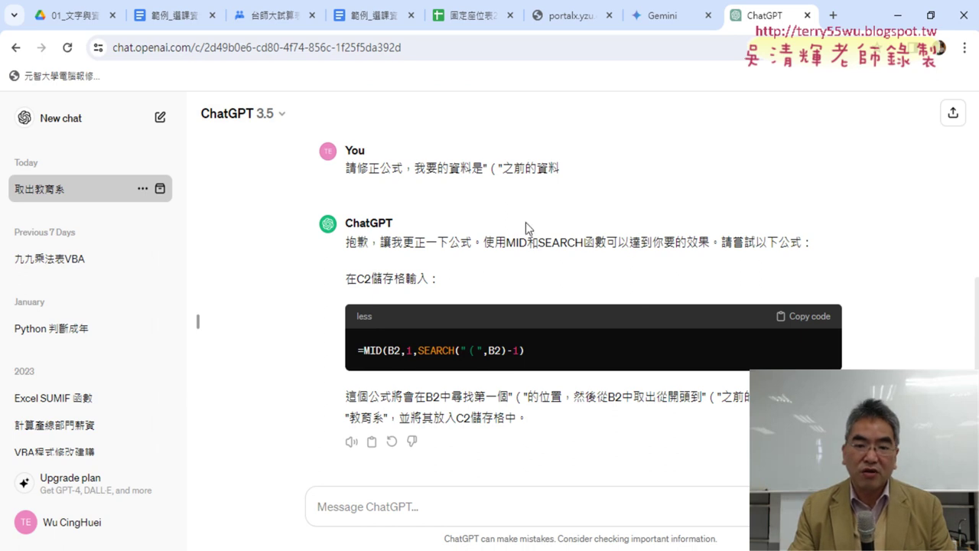
- Move the Gemini tab after ChatGPT and go to the 範例_選課資料 document
{"action": "left_click", "coordinate": [189, 17]}
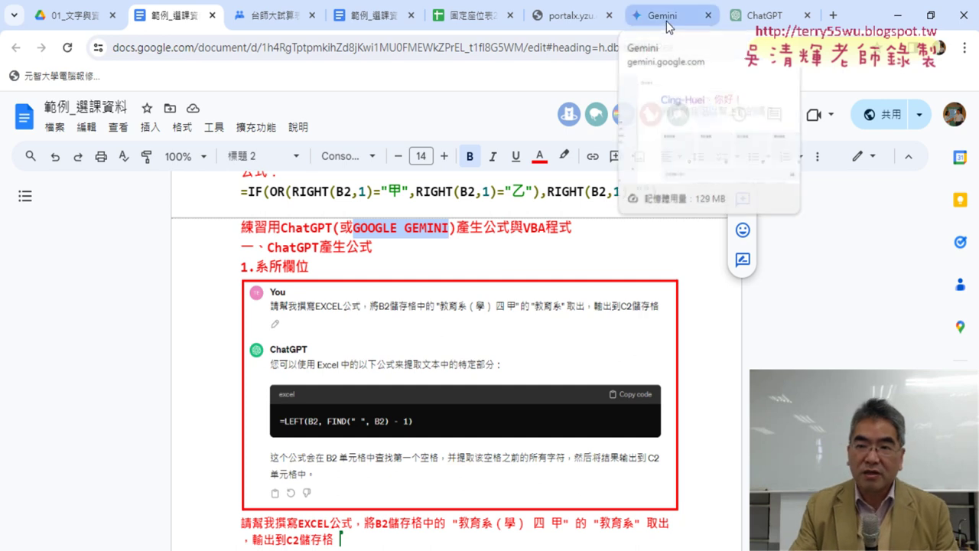
{"action": "left_click_drag", "start_coordinate": [667, 21], "coordinate": [764, 20]}
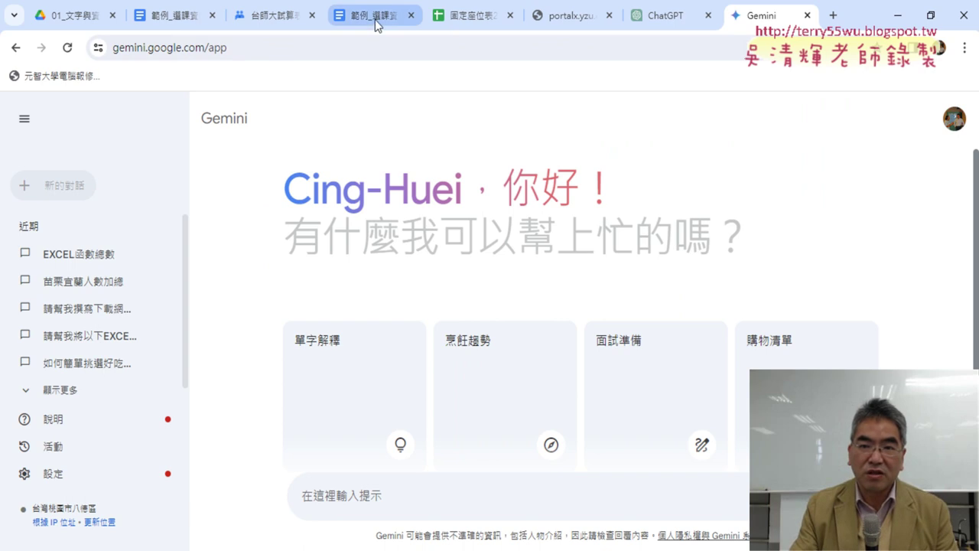
{"action": "left_click", "coordinate": [150, 22]}
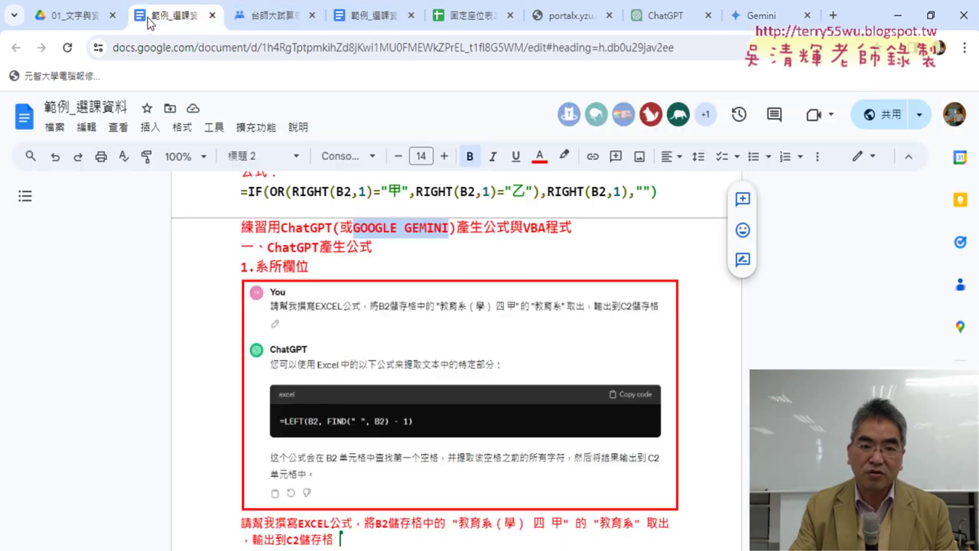
- Copy the red paragraph requesting an Excel formula extracting 教育系 from B2
{"action": "scroll", "coordinate": [368, 294], "scroll_direction": "up", "scroll_amount": 3}
{"action": "scroll", "coordinate": [367, 292], "scroll_direction": "up", "scroll_amount": 1}
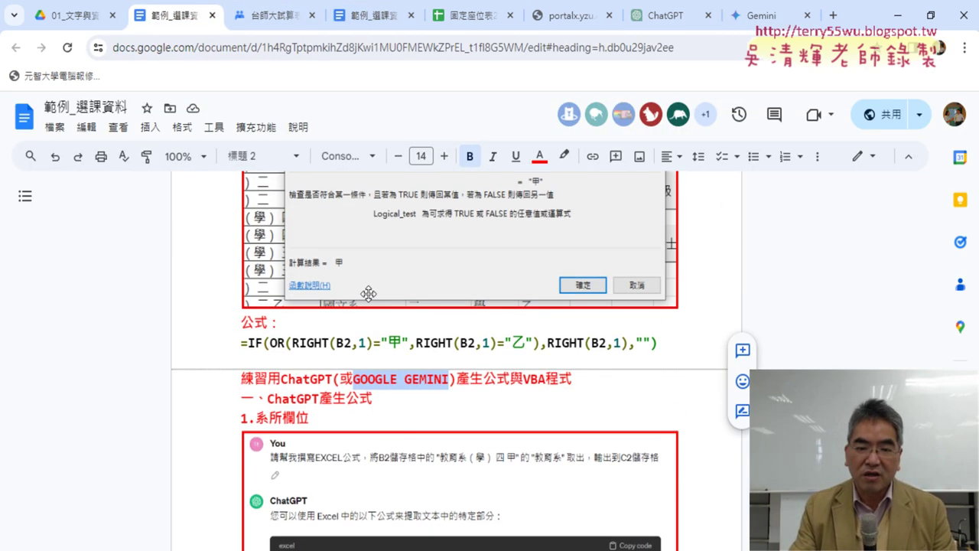
{"action": "scroll", "coordinate": [368, 294], "scroll_direction": "up", "scroll_amount": 1}
{"action": "scroll", "coordinate": [368, 294], "scroll_direction": "up", "scroll_amount": 1}
{"action": "scroll", "coordinate": [369, 294], "scroll_direction": "up", "scroll_amount": 1}
{"action": "scroll", "coordinate": [370, 293], "scroll_direction": "up", "scroll_amount": 3}
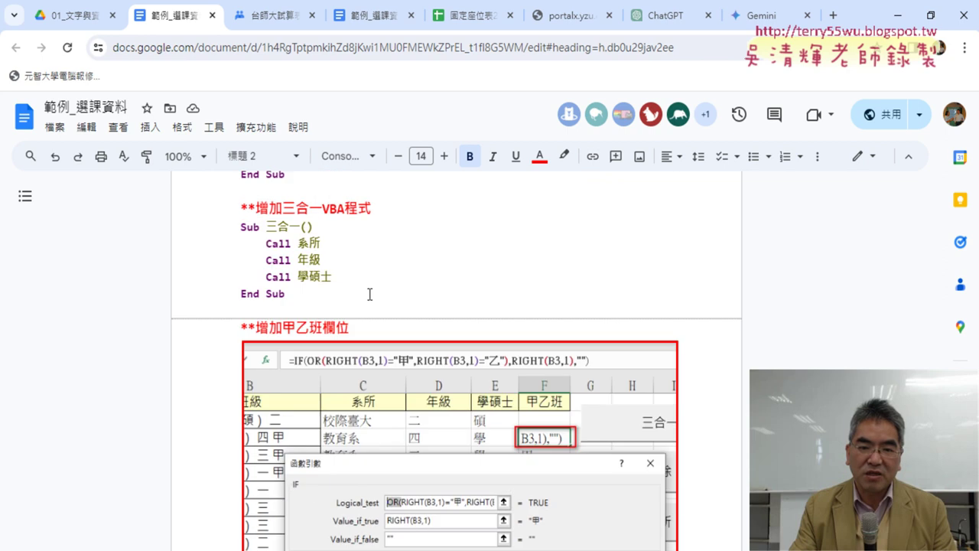
{"action": "scroll", "coordinate": [370, 293], "scroll_direction": "down", "scroll_amount": 10}
{"action": "scroll", "coordinate": [368, 293], "scroll_direction": "down", "scroll_amount": 1}
{"action": "scroll", "coordinate": [368, 294], "scroll_direction": "down", "scroll_amount": 3}
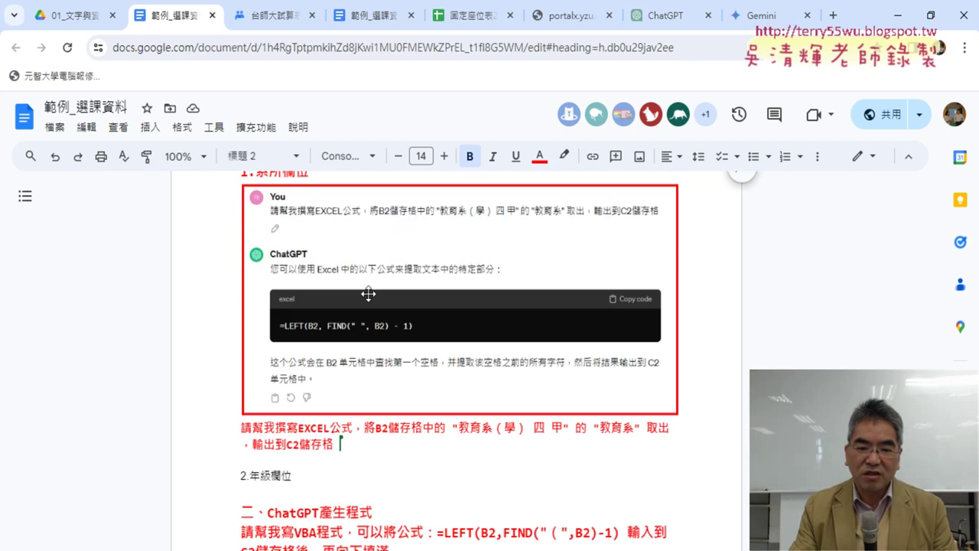
{"action": "left_click_drag", "start_coordinate": [240, 371], "coordinate": [351, 390]}
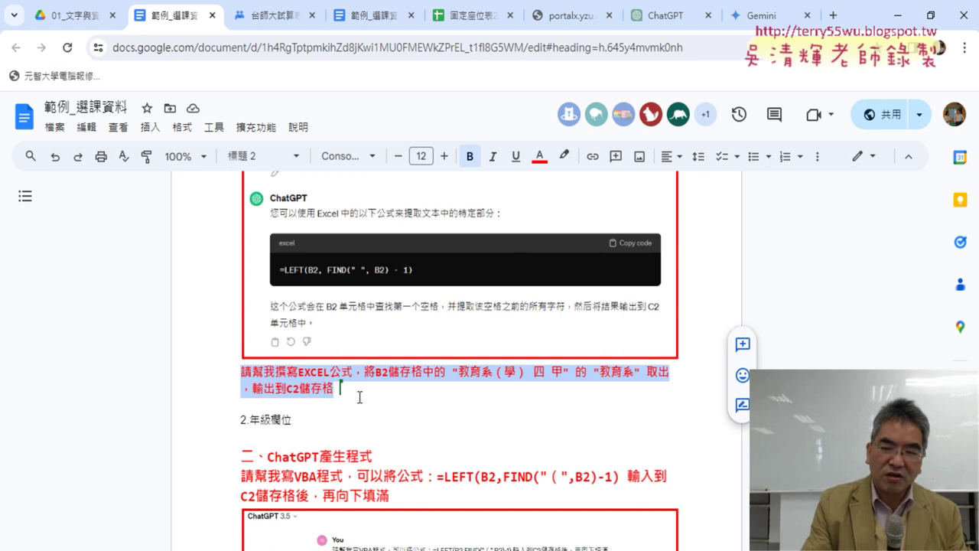
{"action": "left_click", "coordinate": [753, 15]}
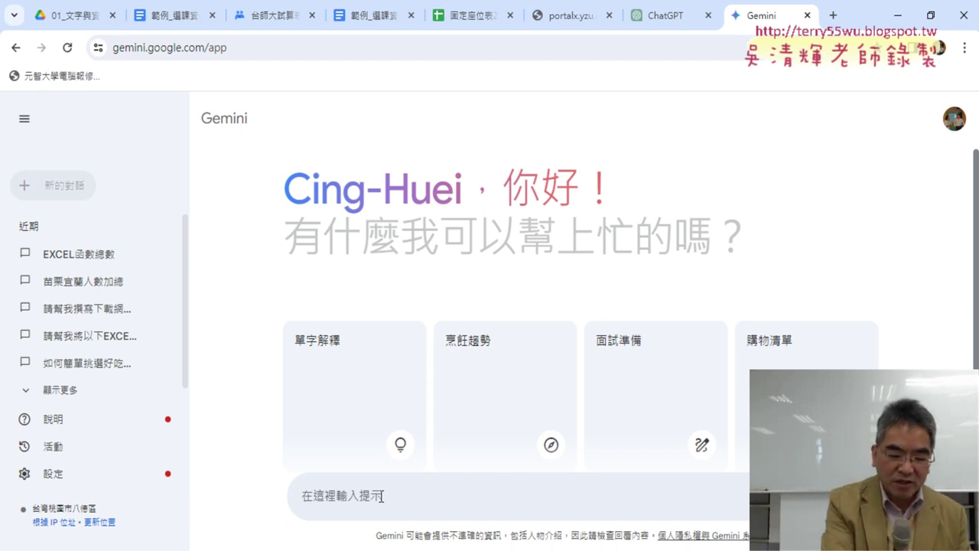
- Send the pasted request to Gemini and copy its =LEFT(B2, FIND("（", B2)-1) formula
{"action": "key", "text": "ctrl+v"}
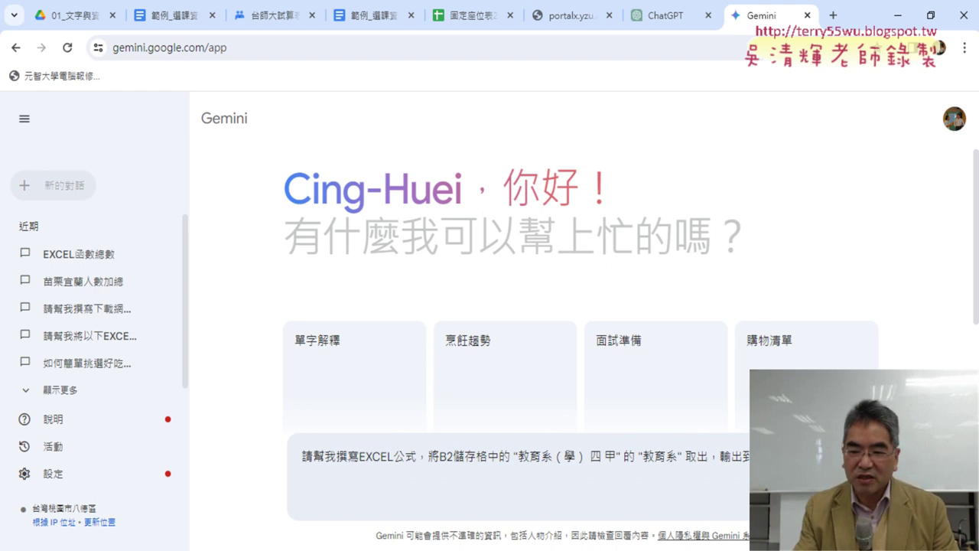
{"action": "key", "text": "Return"}
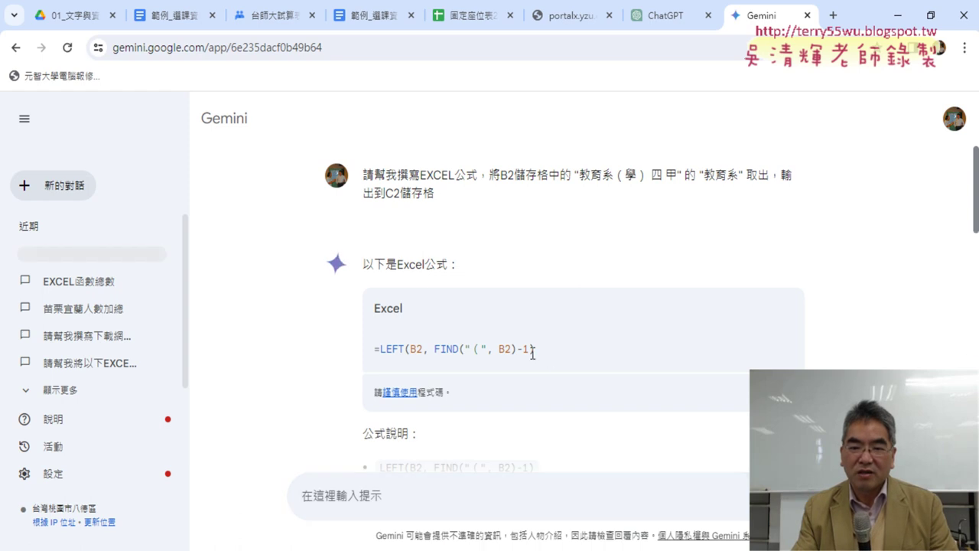
{"action": "left_click_drag", "start_coordinate": [532, 353], "coordinate": [372, 356]}
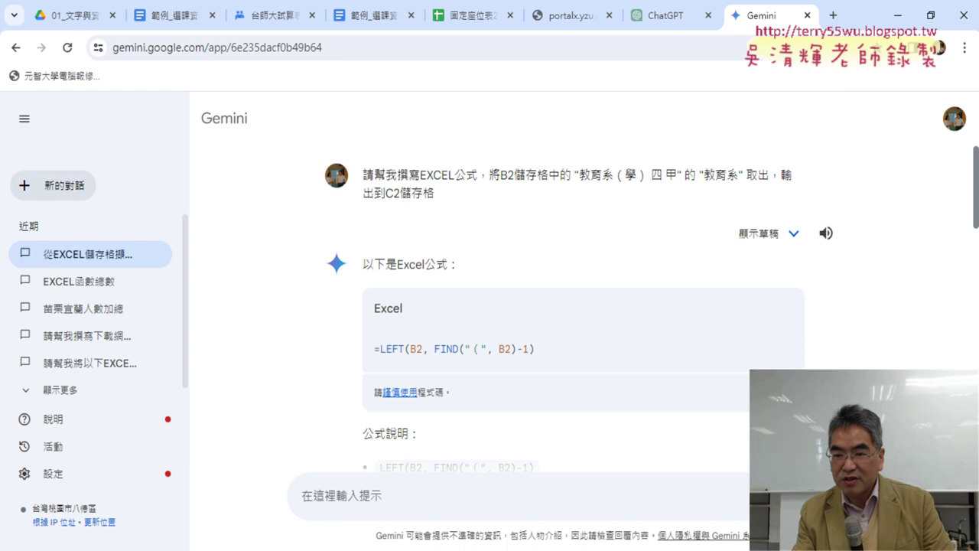
{"action": "left_click", "coordinate": [788, 391]}
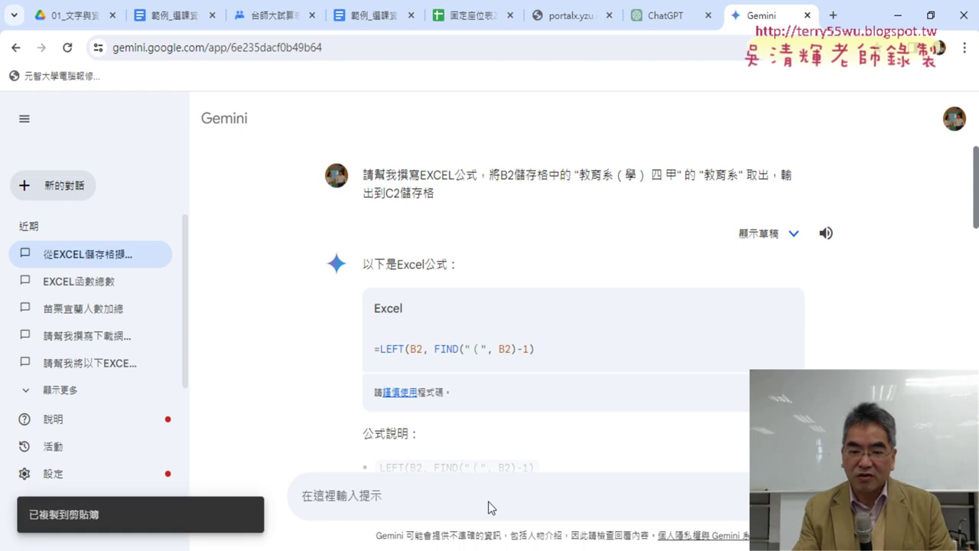
{"action": "left_click", "coordinate": [335, 550]}
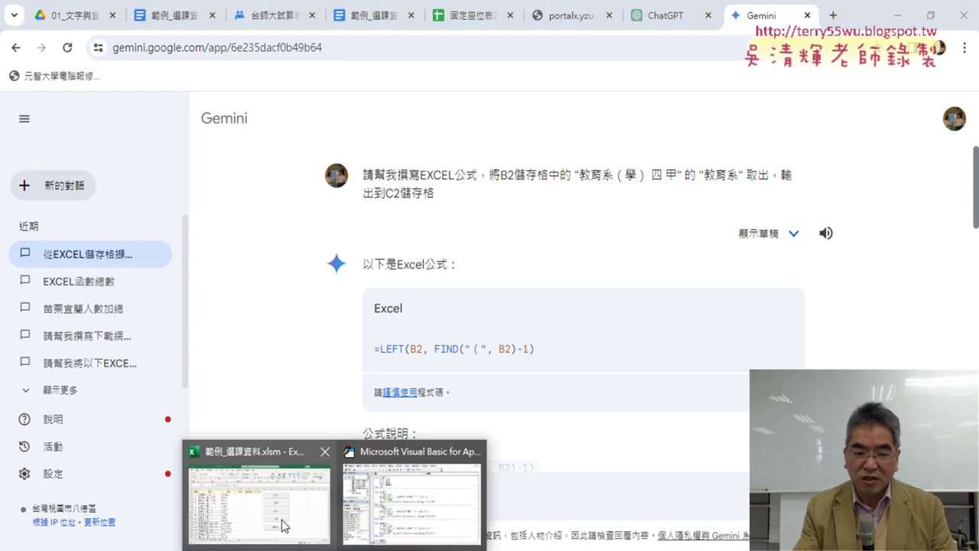
- Overwrite C2 with =LEFT(B2, FIND("（", B2)-1) and fill it down, yielding names like 教育系
{"action": "left_click", "coordinate": [282, 516]}
{"action": "left_click", "coordinate": [348, 144]}
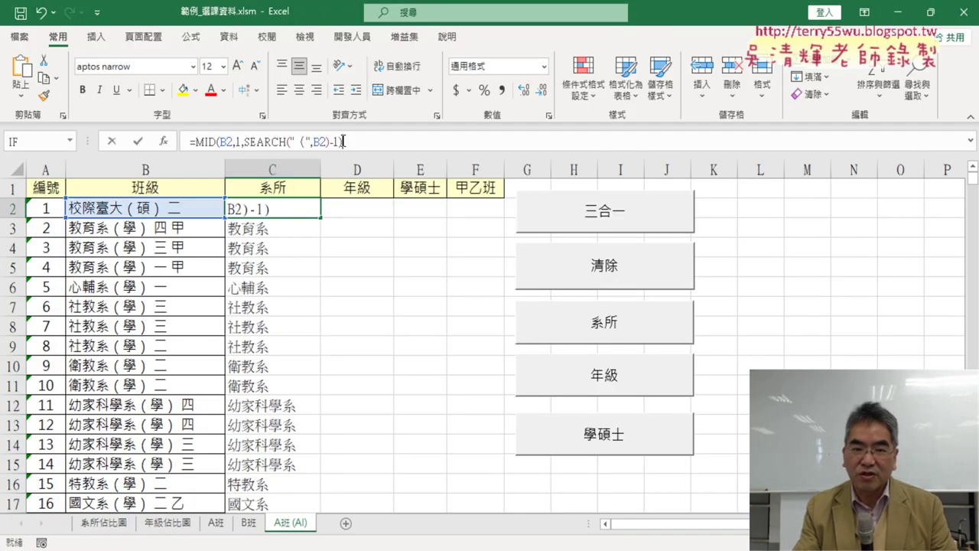
{"action": "left_click_drag", "start_coordinate": [345, 142], "coordinate": [189, 142]}
{"action": "right_click", "coordinate": [252, 145]}
{"action": "left_click", "coordinate": [287, 220]}
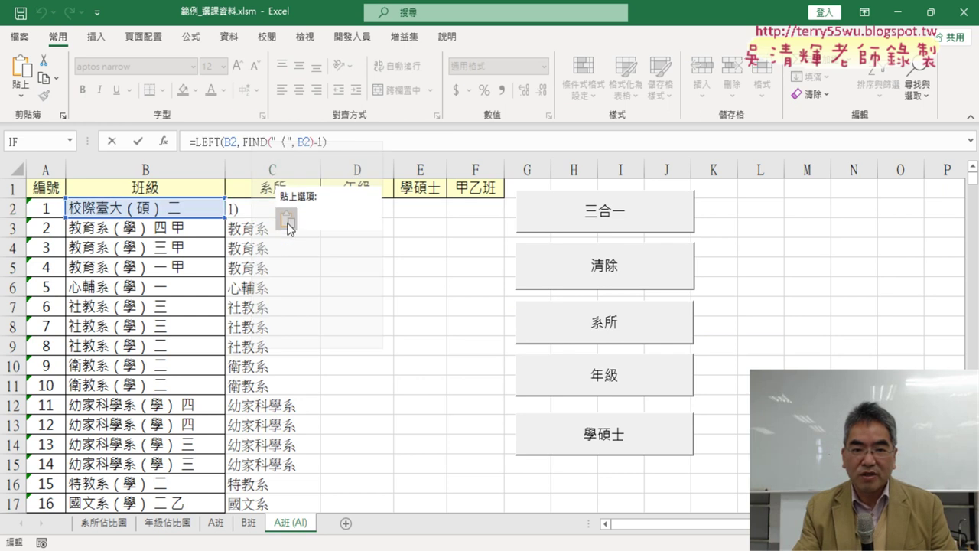
{"action": "left_click", "coordinate": [137, 141]}
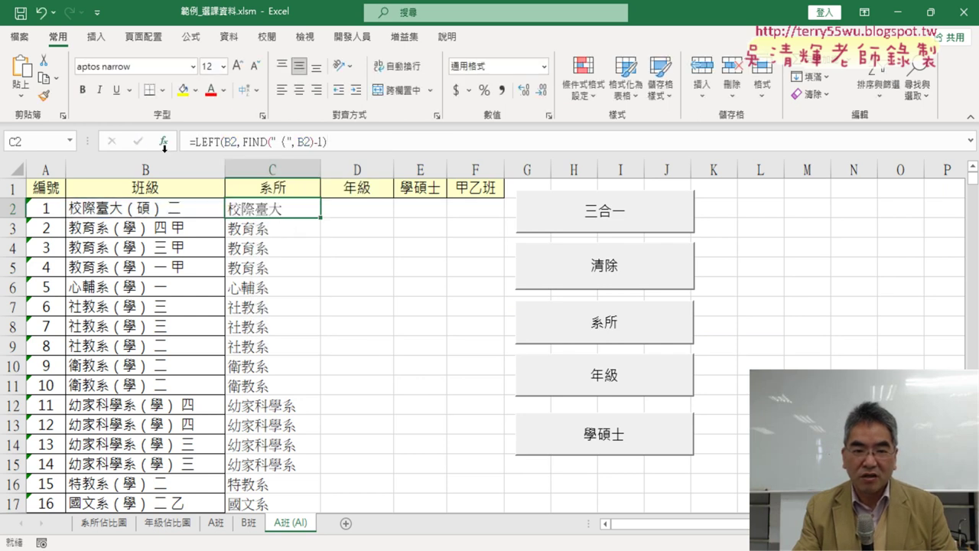
{"action": "double_click", "coordinate": [322, 218]}
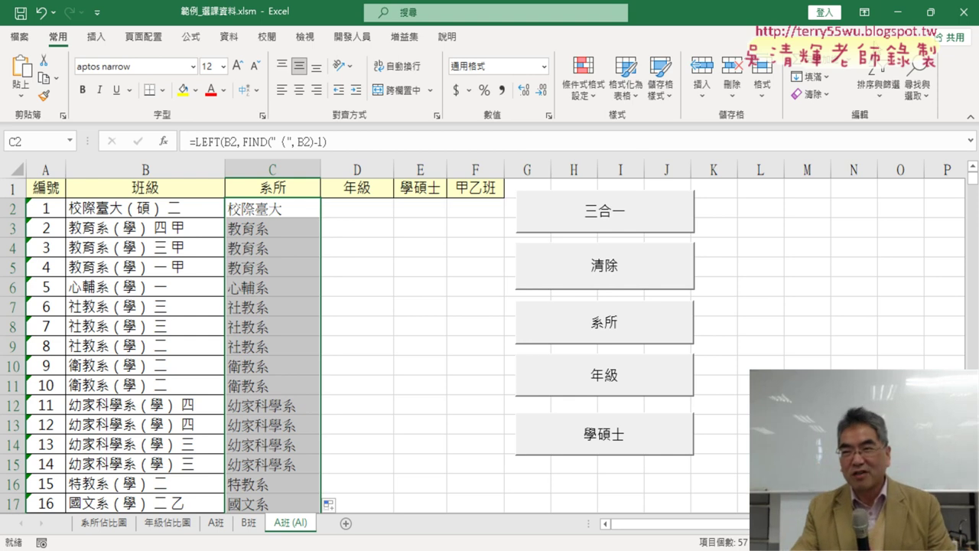
{"action": "left_click", "coordinate": [893, 13]}
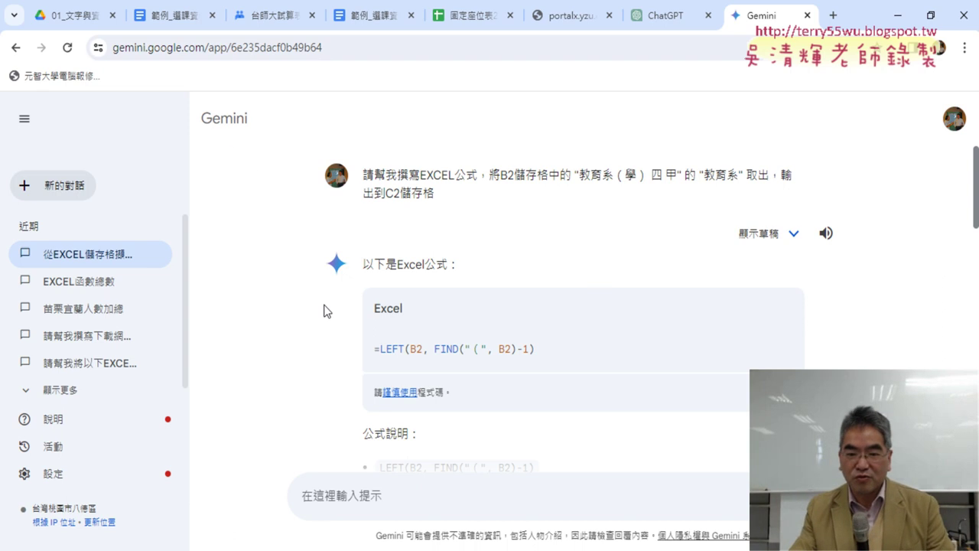
{"action": "left_click_drag", "start_coordinate": [433, 193], "coordinate": [362, 175]}
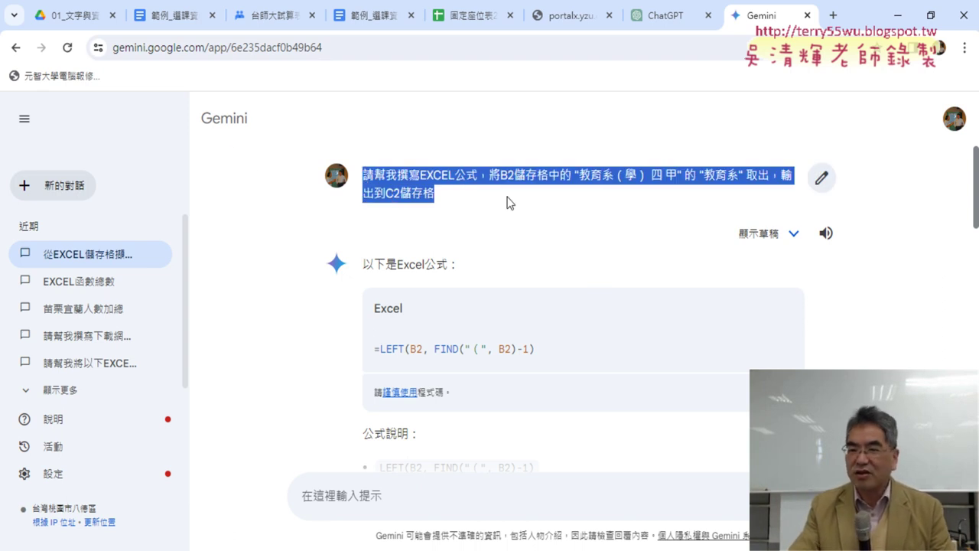
{"action": "left_click_drag", "start_coordinate": [536, 350], "coordinate": [370, 362]}
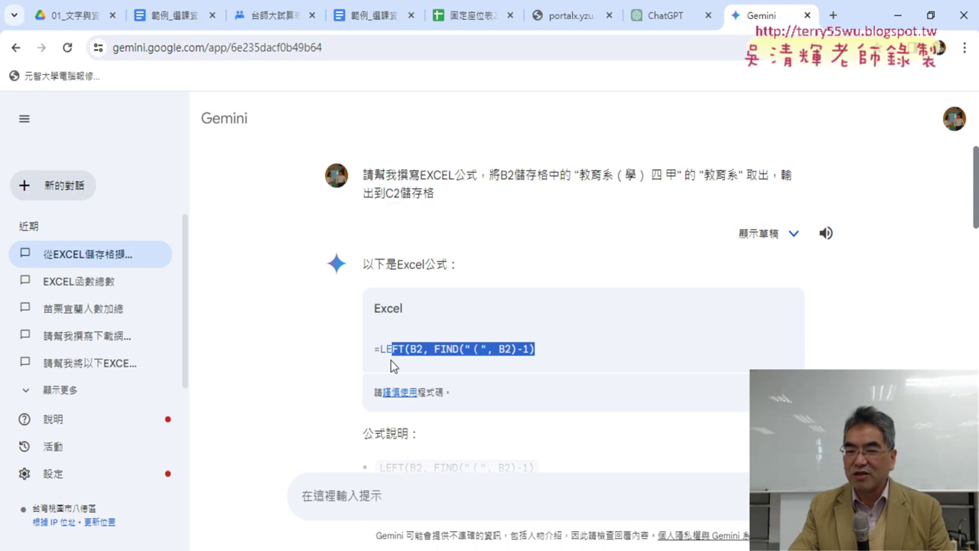